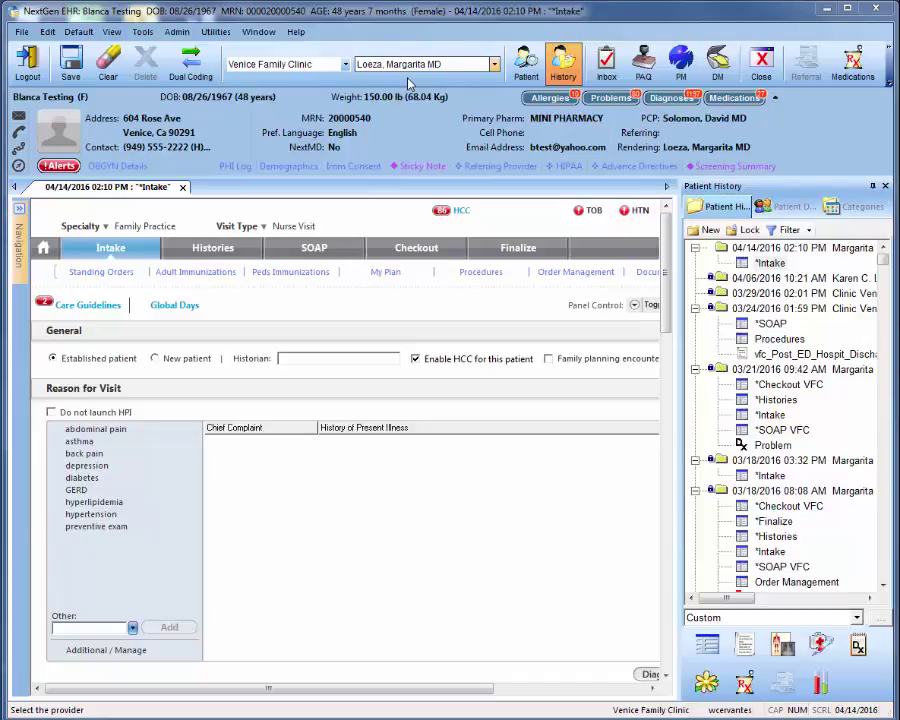
Add "Immunizations only" as the reason for visit on the Intake, with "MCV4, Flu" as its HPI text
{"action": "left_click", "coordinate": [769, 264]}
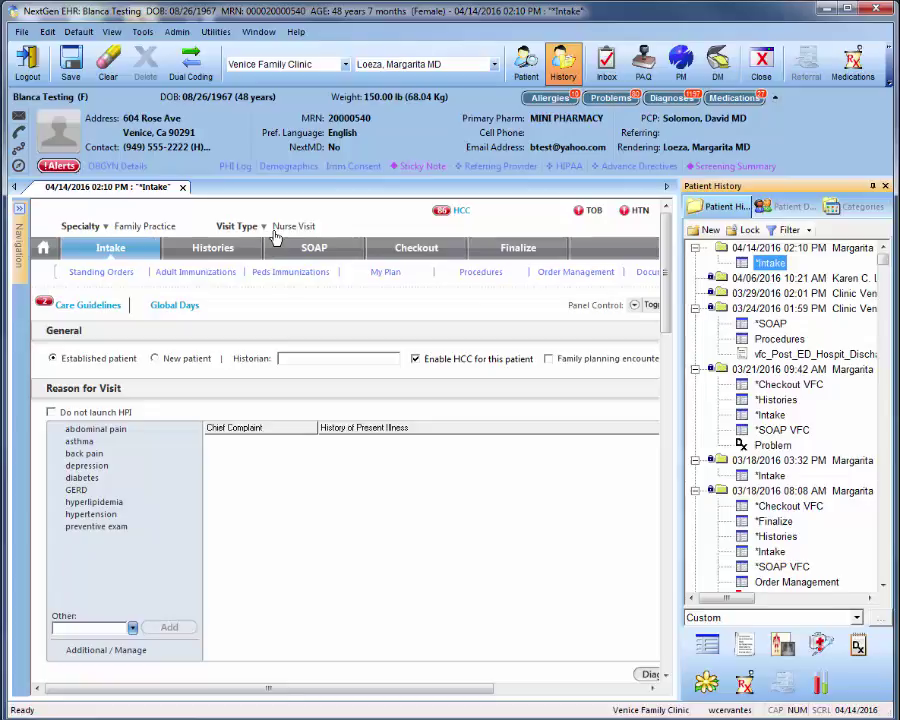
{"action": "scroll", "coordinate": [620, 320], "scroll_direction": "down", "scroll_amount": 3}
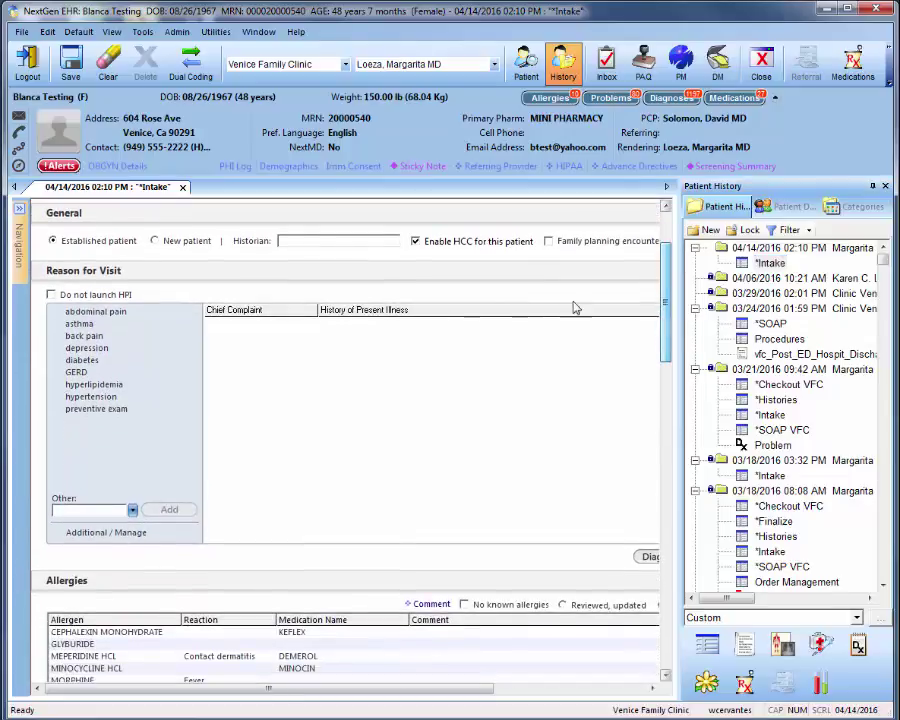
{"action": "left_click", "coordinate": [91, 510]}
{"action": "type", "text": "Immunizations"}
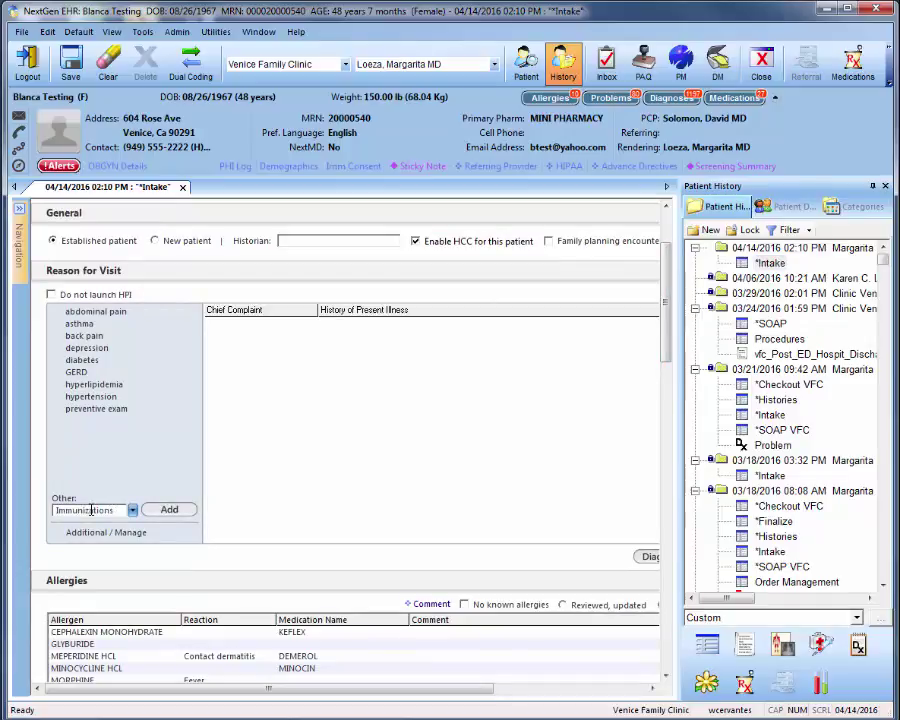
{"action": "type", "text": " only"}
{"action": "left_click", "coordinate": [156, 514]}
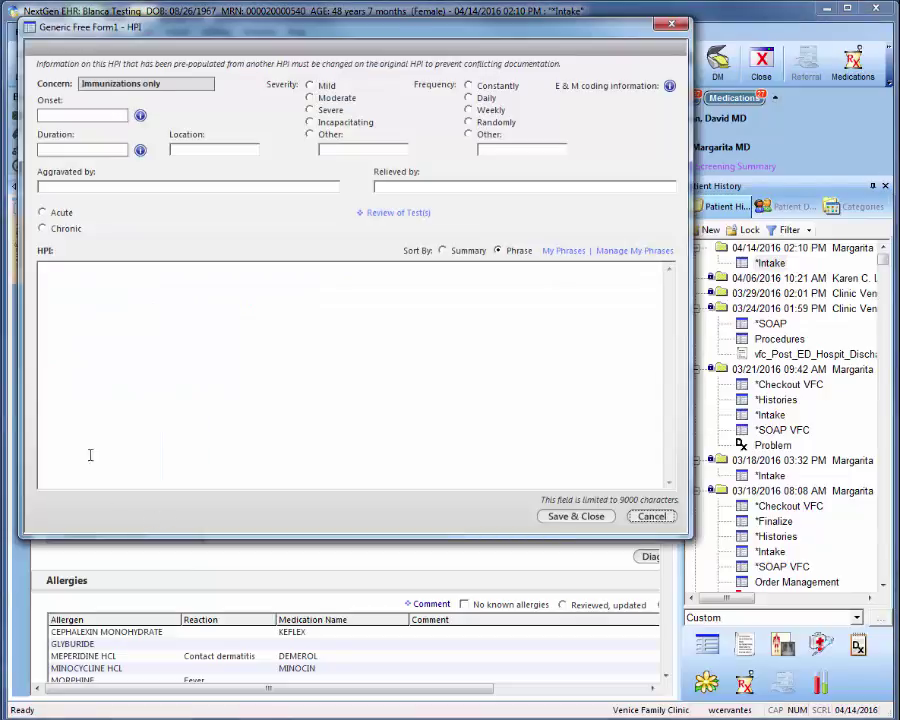
{"action": "left_click", "coordinate": [77, 331]}
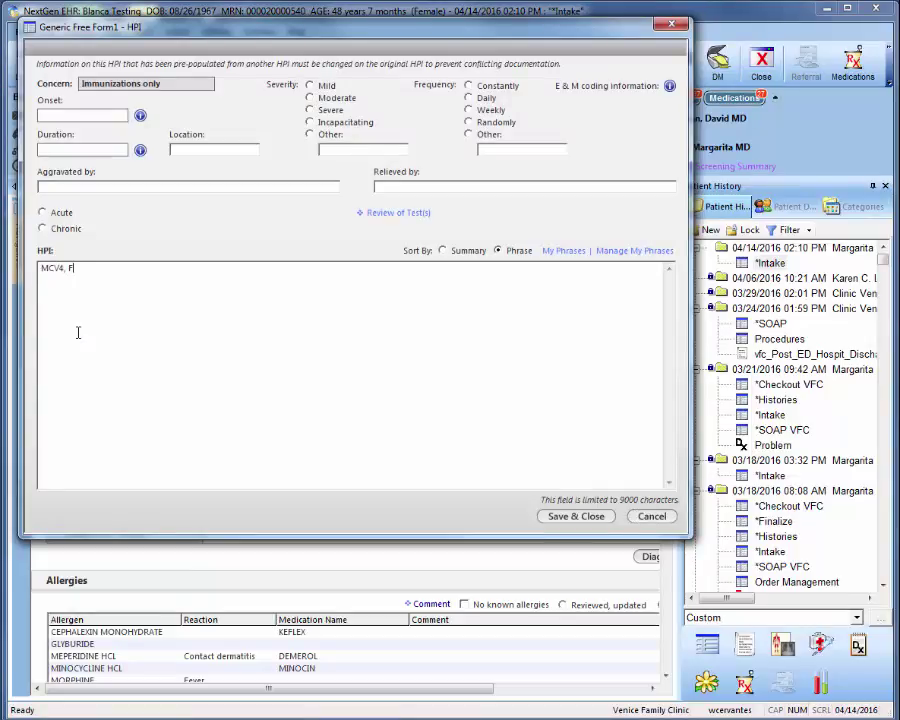
{"action": "left_click", "coordinate": [563, 522]}
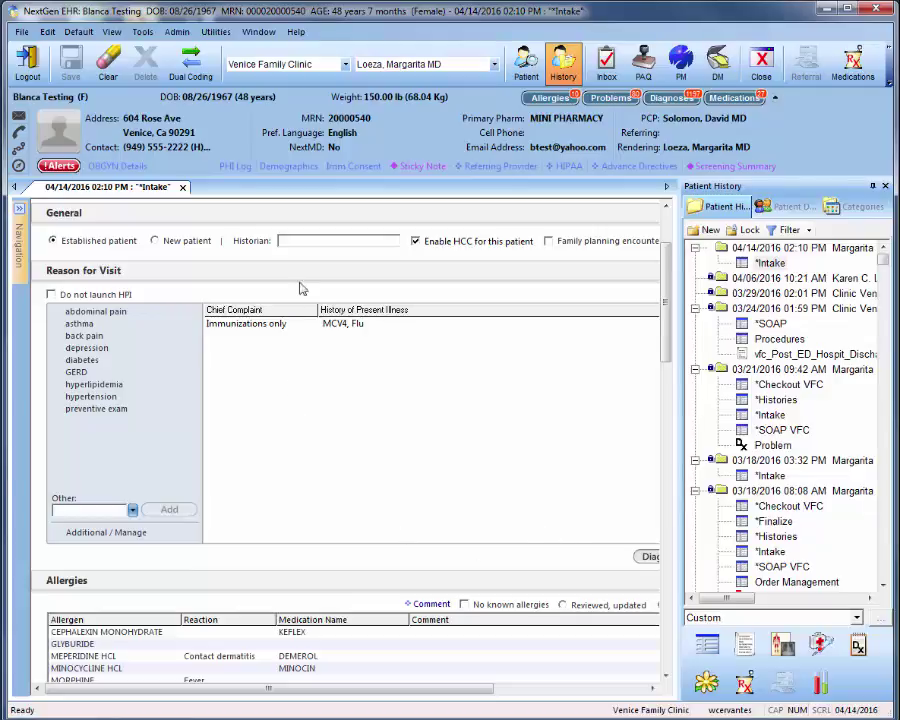
Set the patient's immunization consent date to 04/14/2016, then save and close the consent form
{"action": "left_click", "coordinate": [352, 170]}
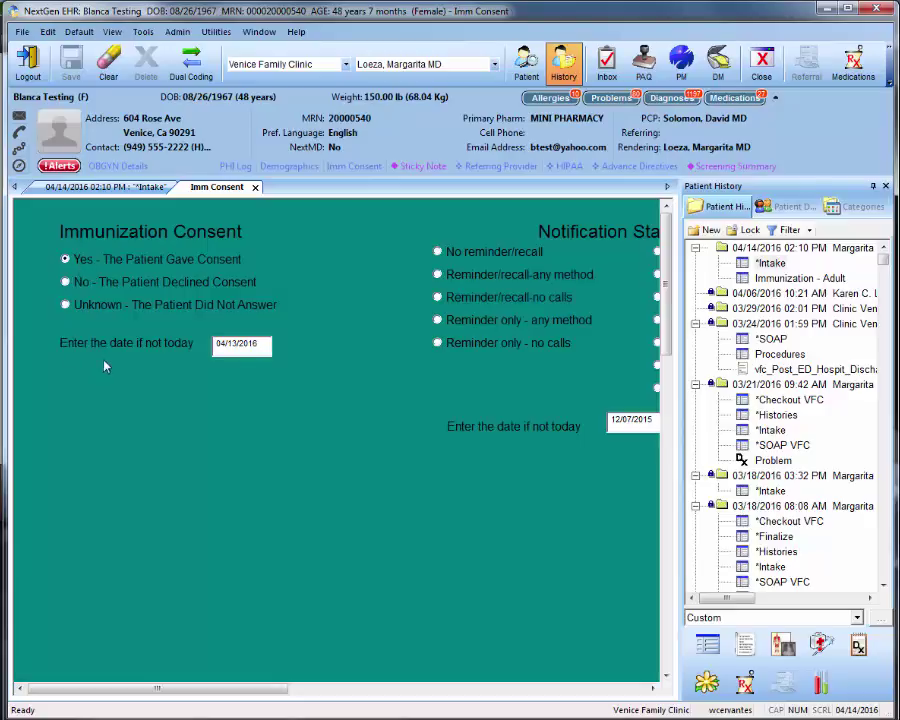
{"action": "left_click", "coordinate": [237, 345]}
{"action": "type", "text": "14"}
{"action": "left_click", "coordinate": [70, 66]}
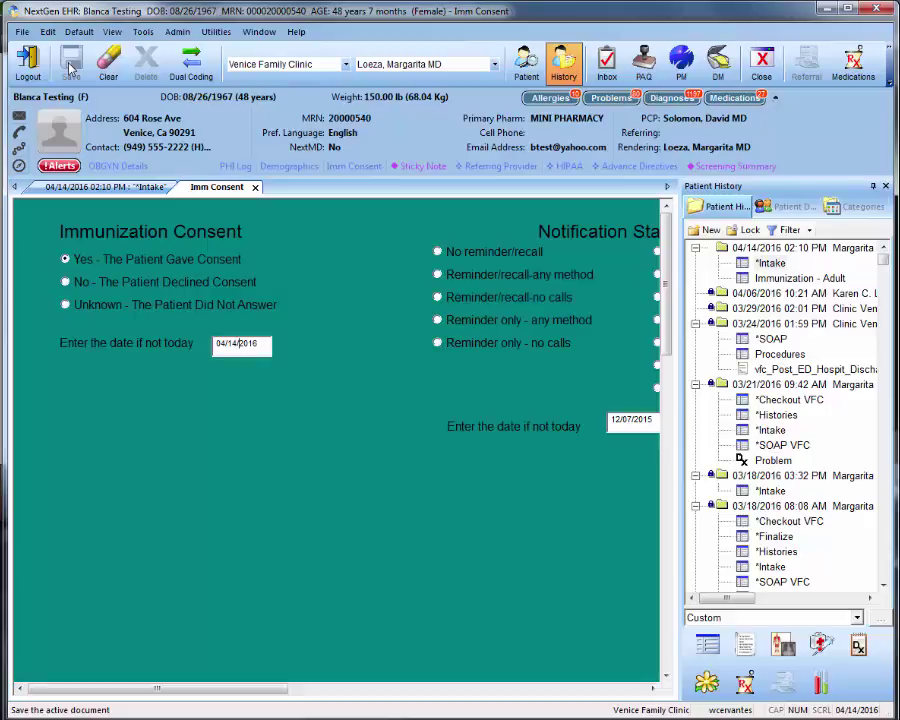
{"action": "left_click", "coordinate": [255, 188]}
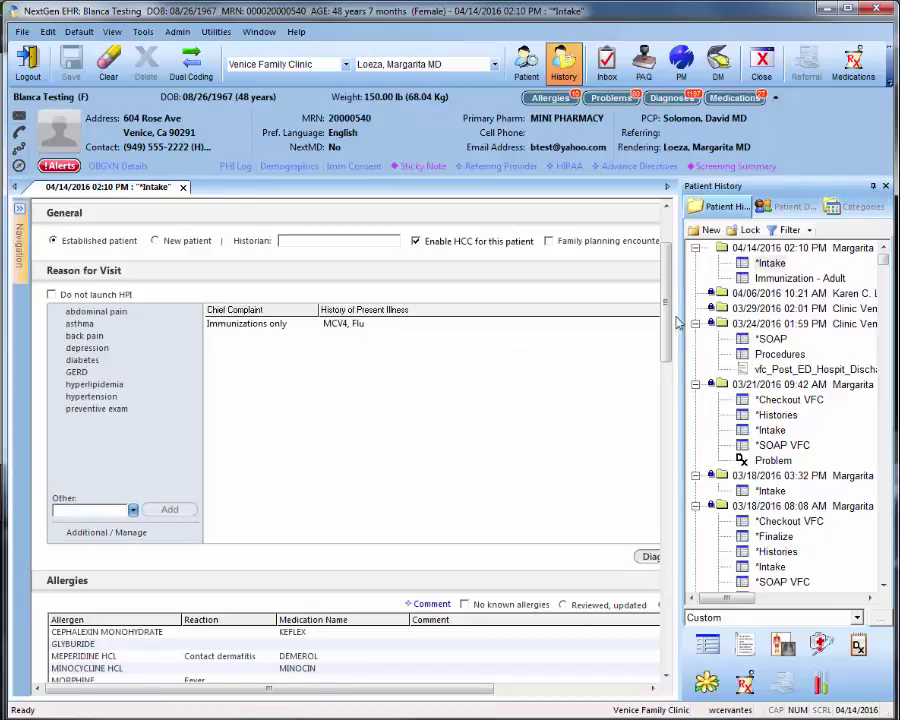
Open the adult immunizations record from the Intake and save the completed Adult Vaccine Questionnaire
{"action": "scroll", "coordinate": [675, 322], "scroll_direction": "up", "scroll_amount": 3}
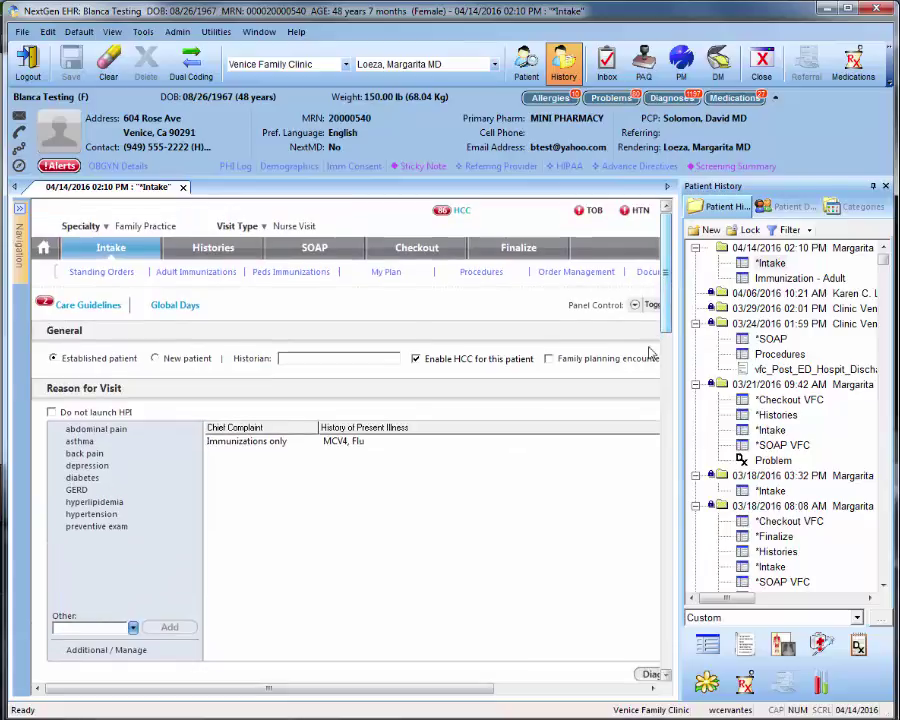
{"action": "left_click", "coordinate": [196, 271]}
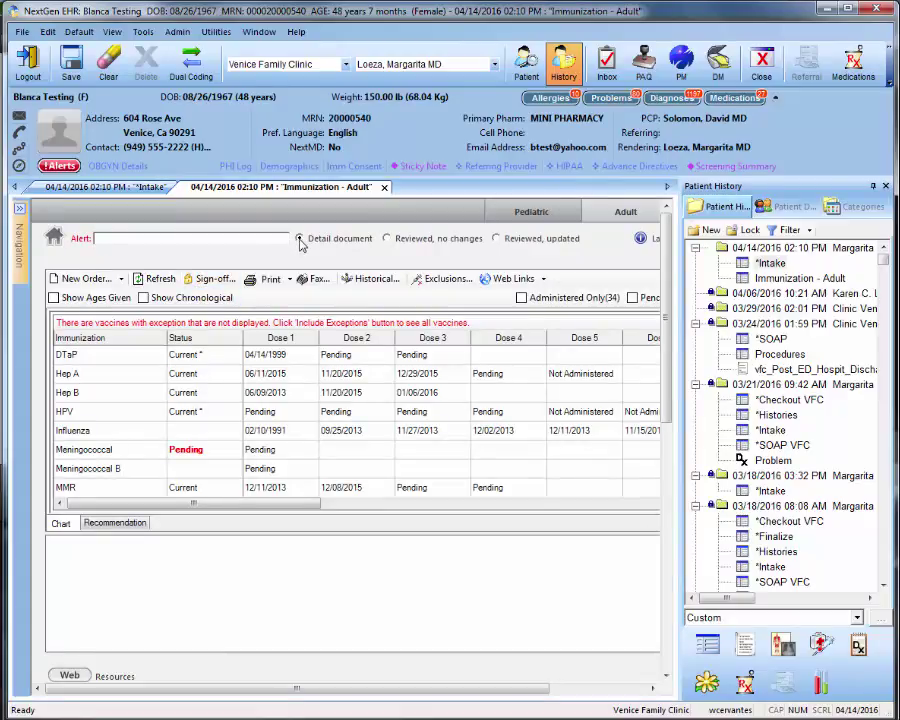
{"action": "left_click_drag", "start_coordinate": [666, 262], "coordinate": [667, 356]}
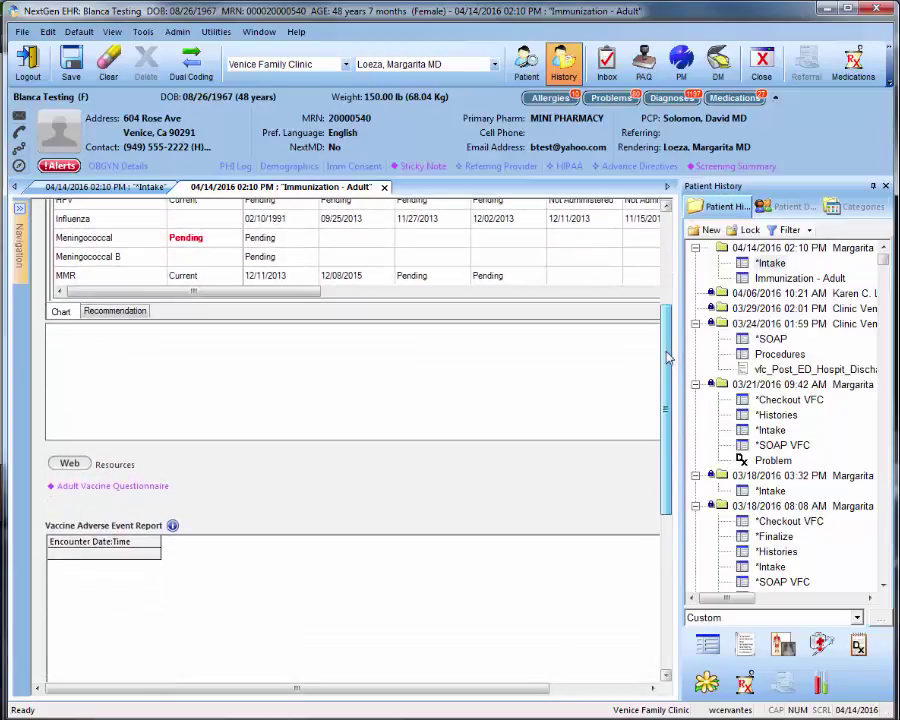
{"action": "left_click", "coordinate": [133, 487]}
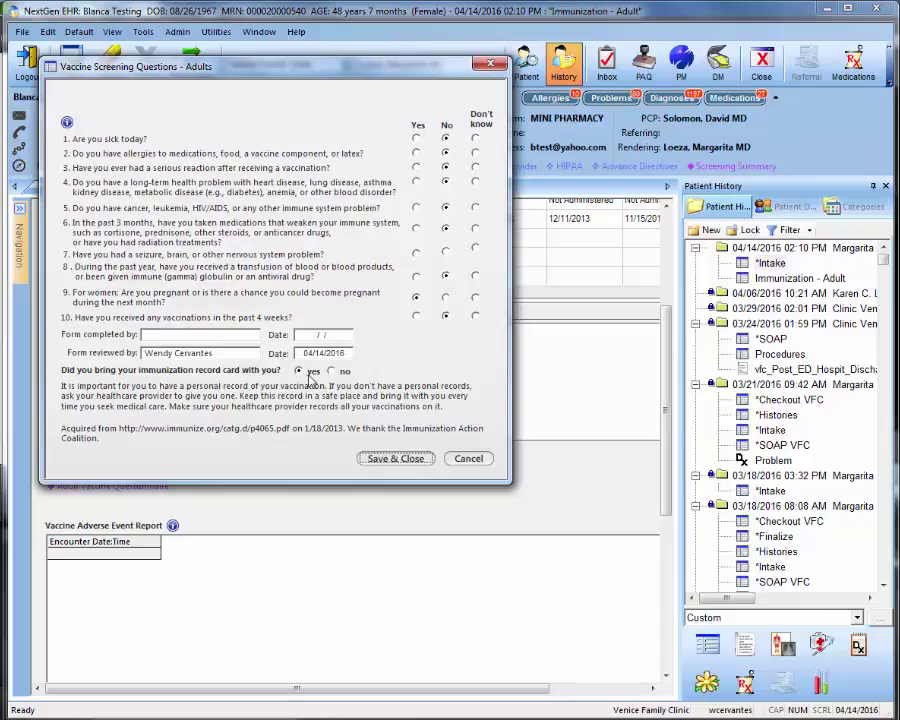
{"action": "left_click", "coordinate": [400, 458]}
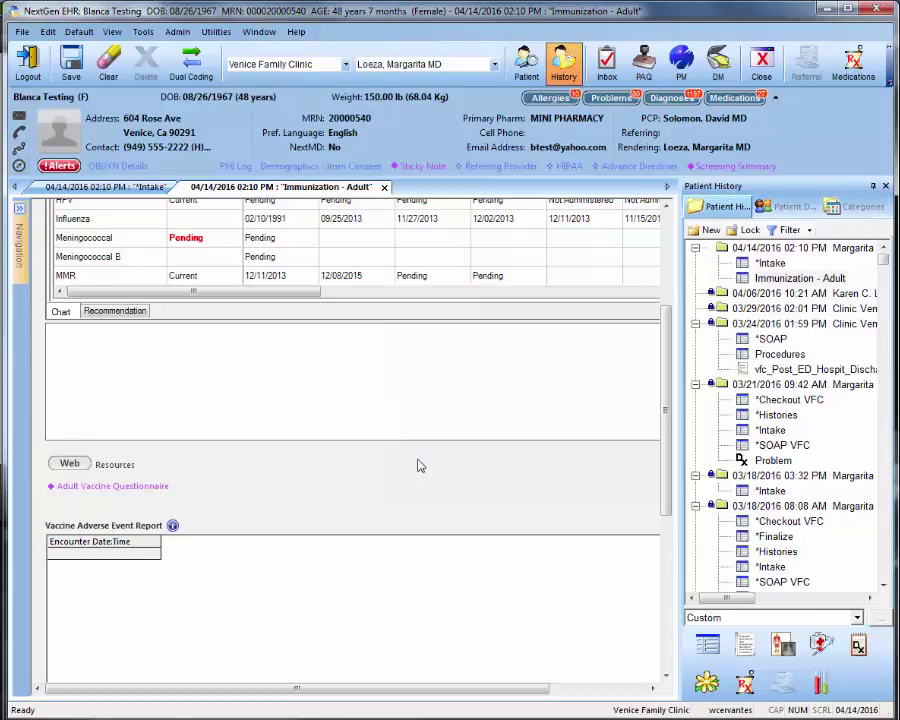
Create a new immunization order marked as a verbal order and check its general provider, location and insurance details
{"action": "scroll", "coordinate": [668, 418], "scroll_direction": "up", "scroll_amount": 3}
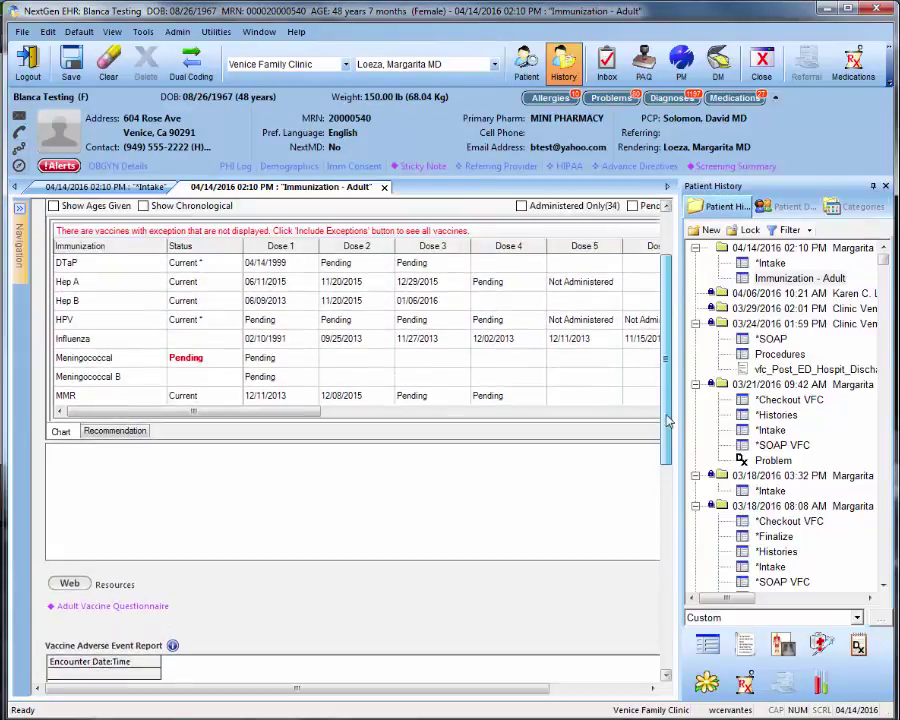
{"action": "scroll", "coordinate": [668, 418], "scroll_direction": "up", "scroll_amount": 2}
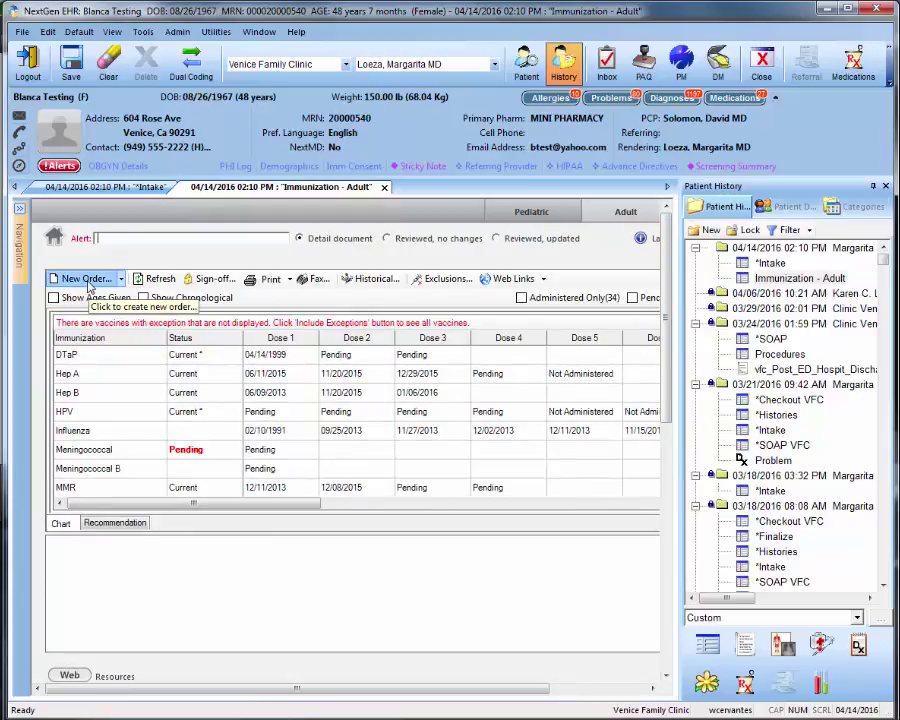
{"action": "left_click", "coordinate": [86, 279]}
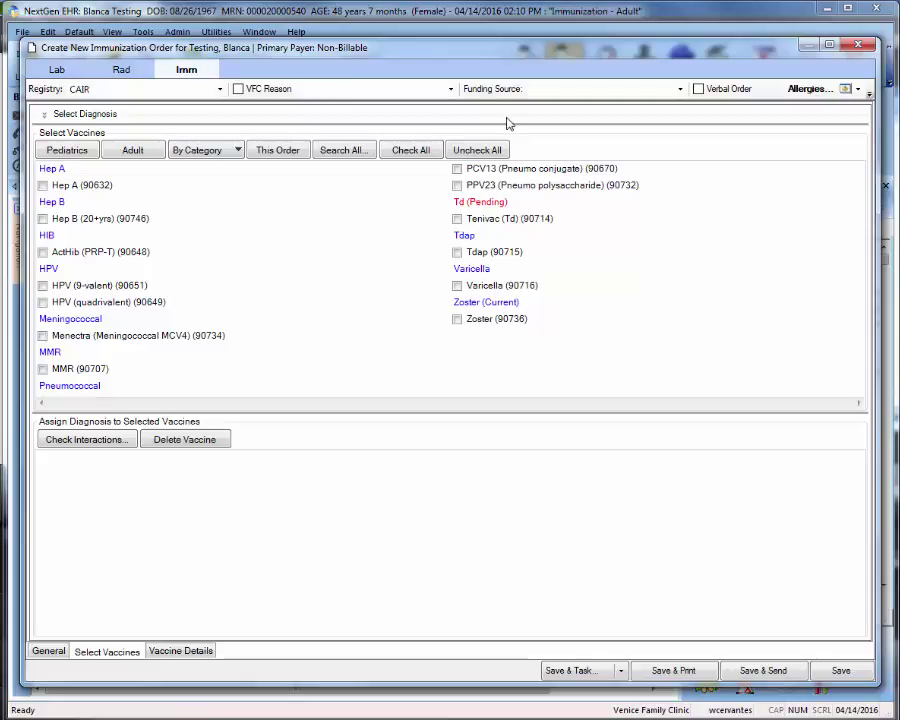
{"action": "left_click", "coordinate": [698, 89]}
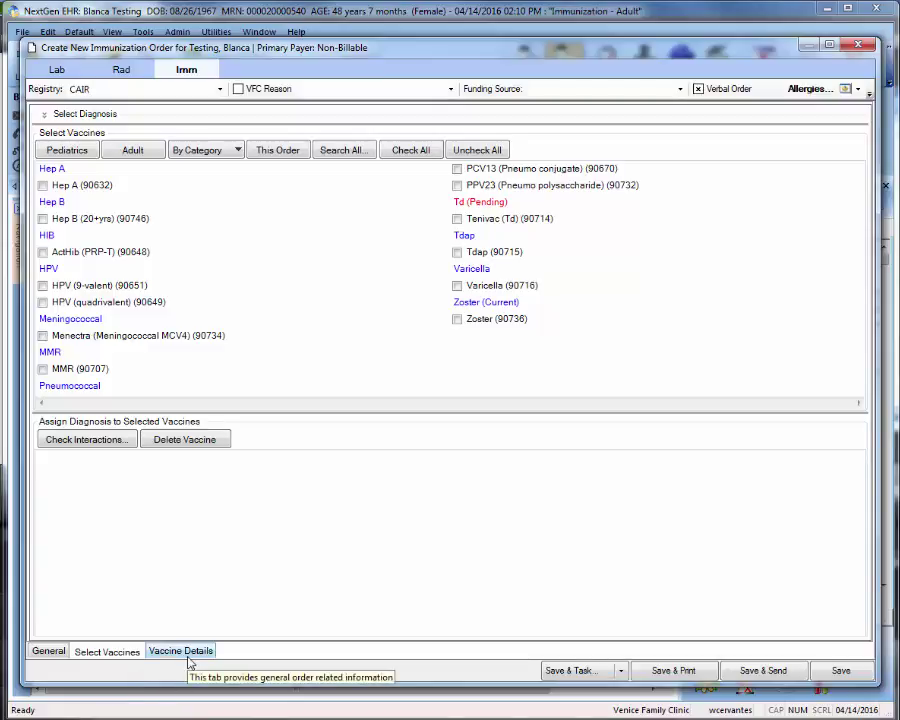
{"action": "left_click", "coordinate": [49, 653]}
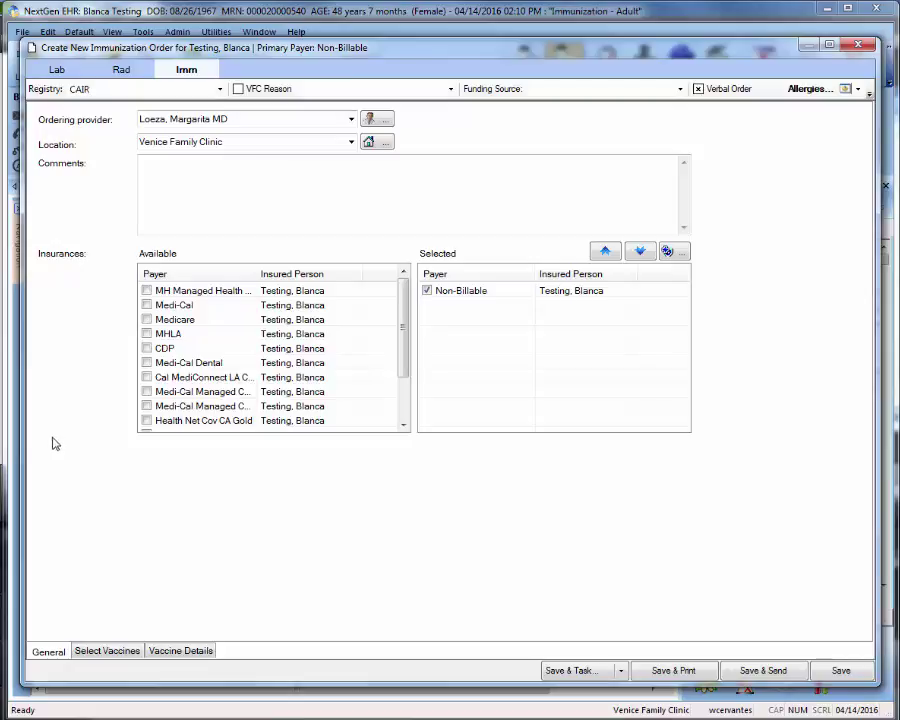
Select the Menectra (Meningococcal MCV4) (90734) vaccine and save the allergy review with No To All Allergies
{"action": "left_click", "coordinate": [104, 652]}
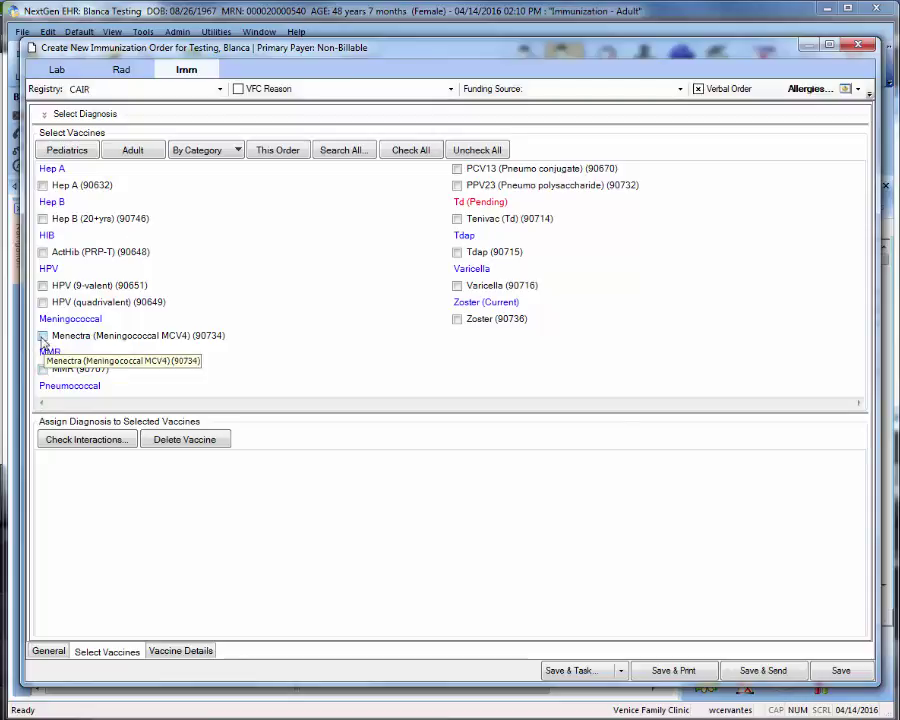
{"action": "left_click", "coordinate": [43, 337]}
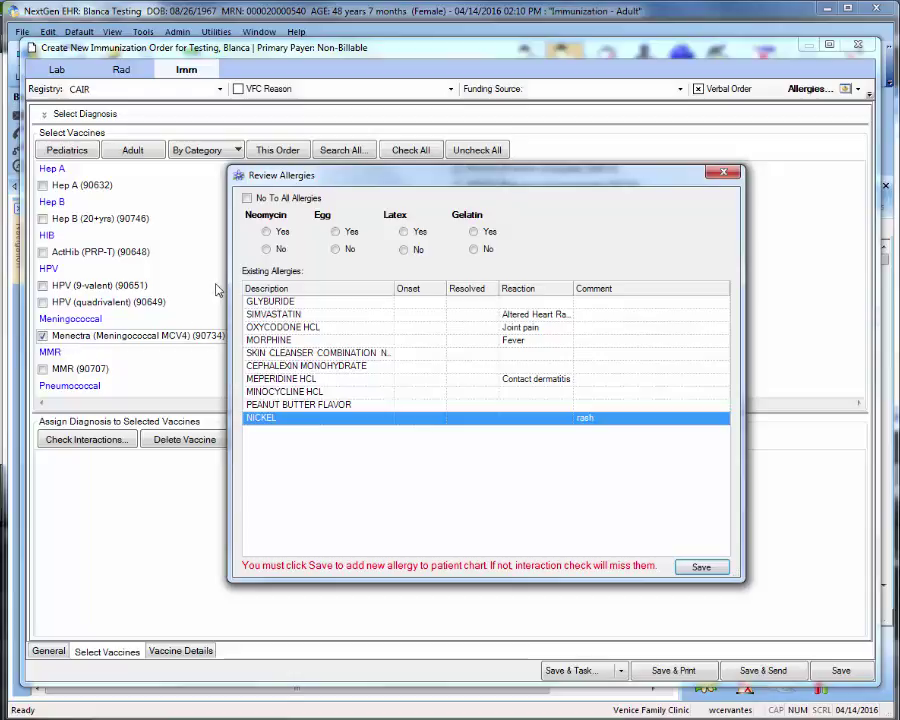
{"action": "left_click", "coordinate": [247, 199]}
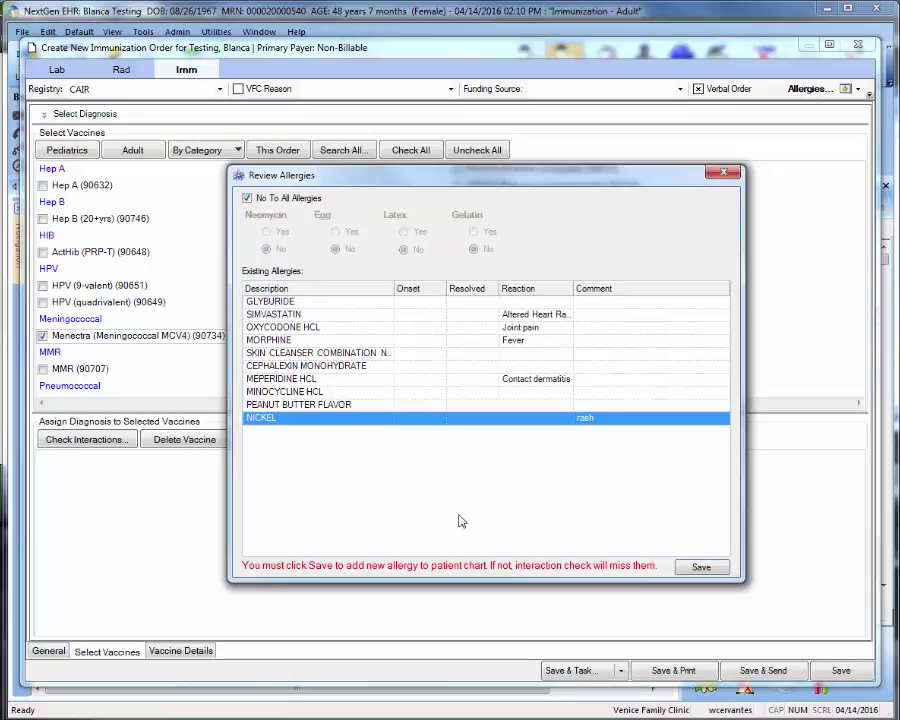
{"action": "left_click", "coordinate": [700, 567]}
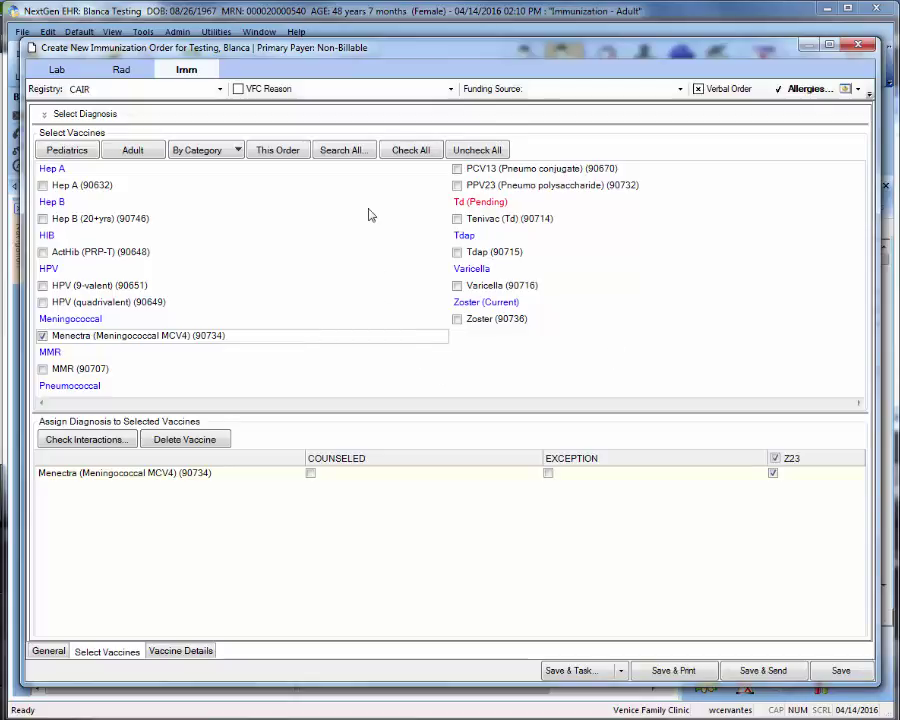
Search the vaccine inventory for "flu", add Influenza single dose - State (90656), and mark both ordered vaccines as counseled
{"action": "left_click", "coordinate": [341, 153]}
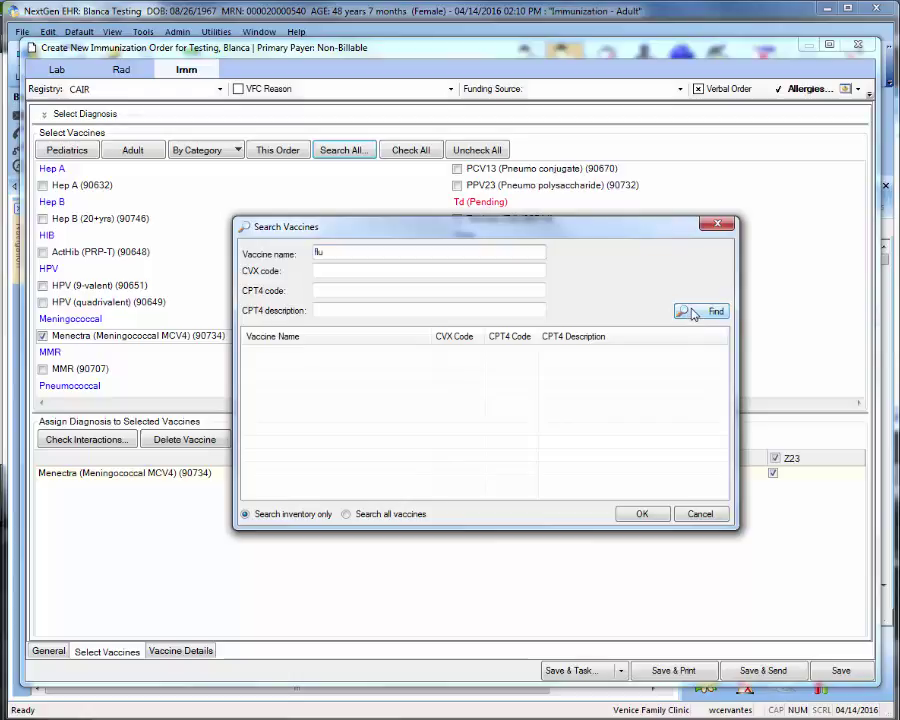
{"action": "left_click", "coordinate": [693, 313]}
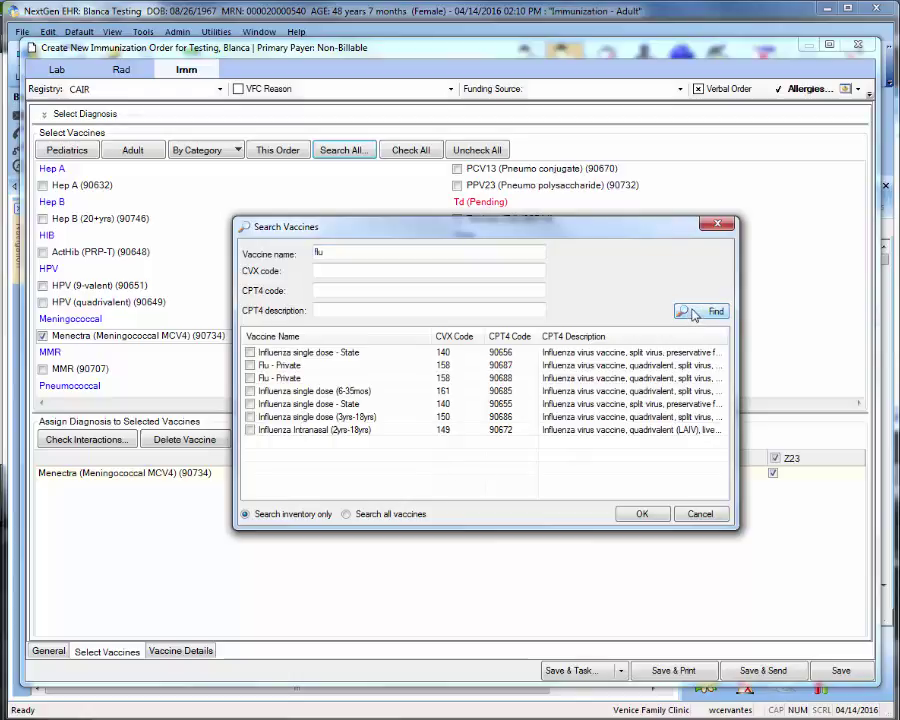
{"action": "left_click", "coordinate": [250, 353]}
{"action": "left_click", "coordinate": [642, 514]}
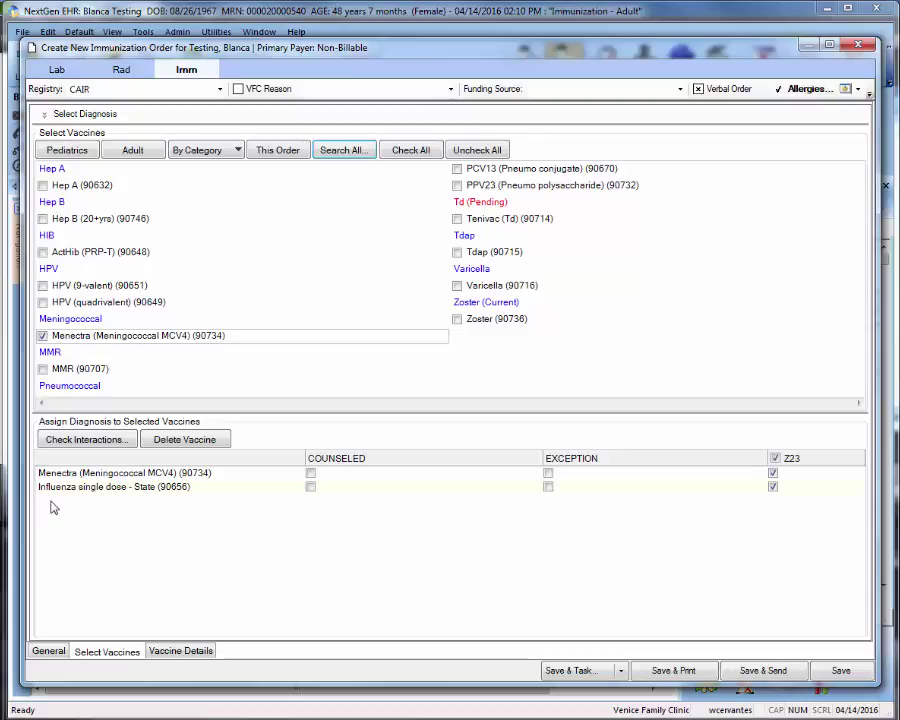
{"action": "left_click", "coordinate": [310, 473]}
{"action": "left_click", "coordinate": [310, 488]}
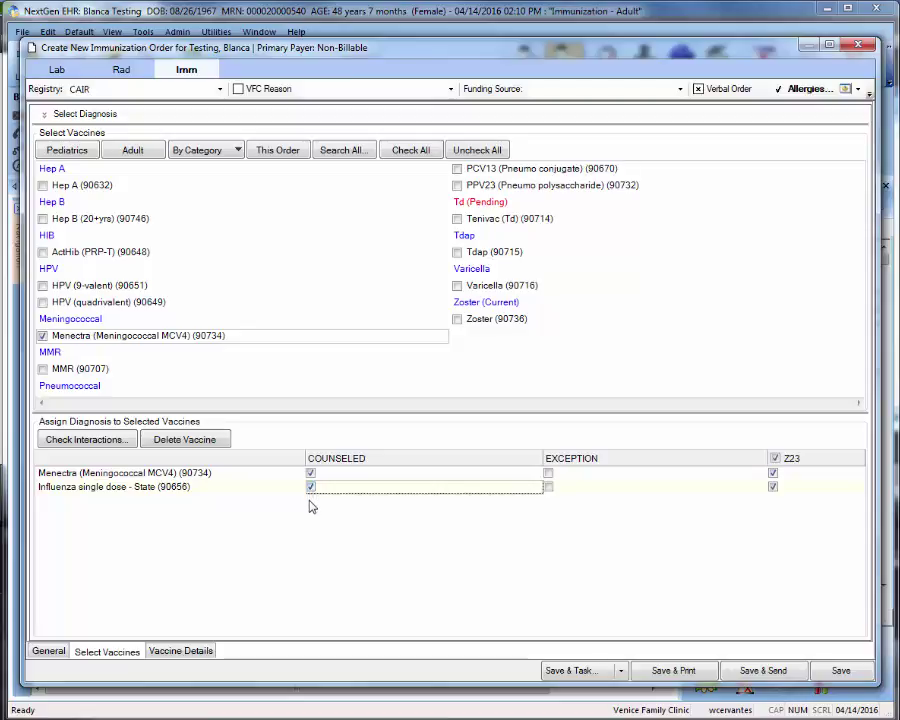
Change the VIS language from English to Spanish and document the sheets for both vaccines as given
{"action": "left_click", "coordinate": [181, 655]}
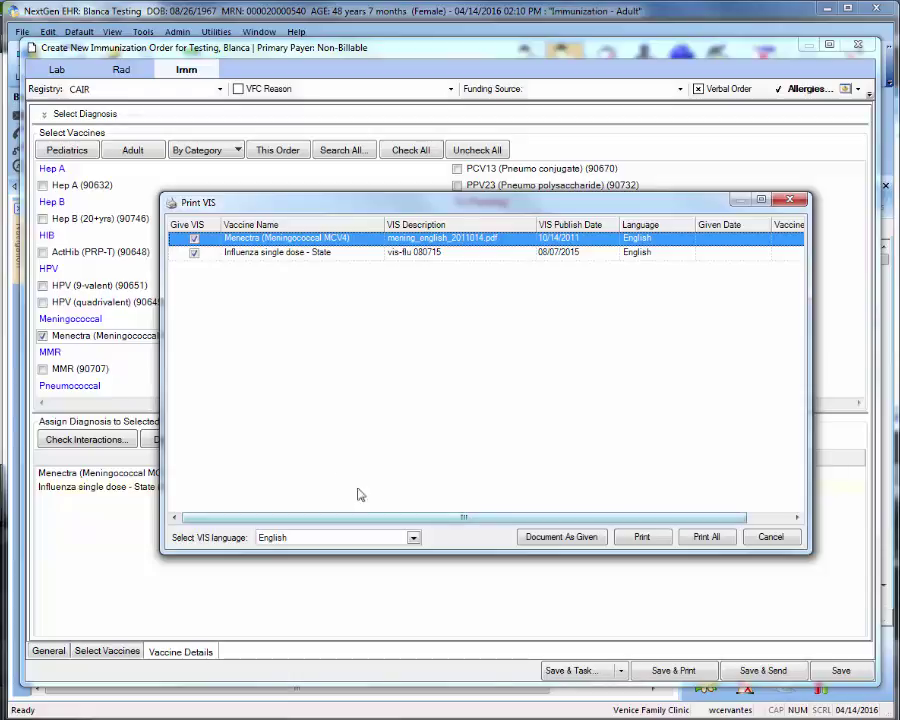
{"action": "left_click", "coordinate": [414, 538]}
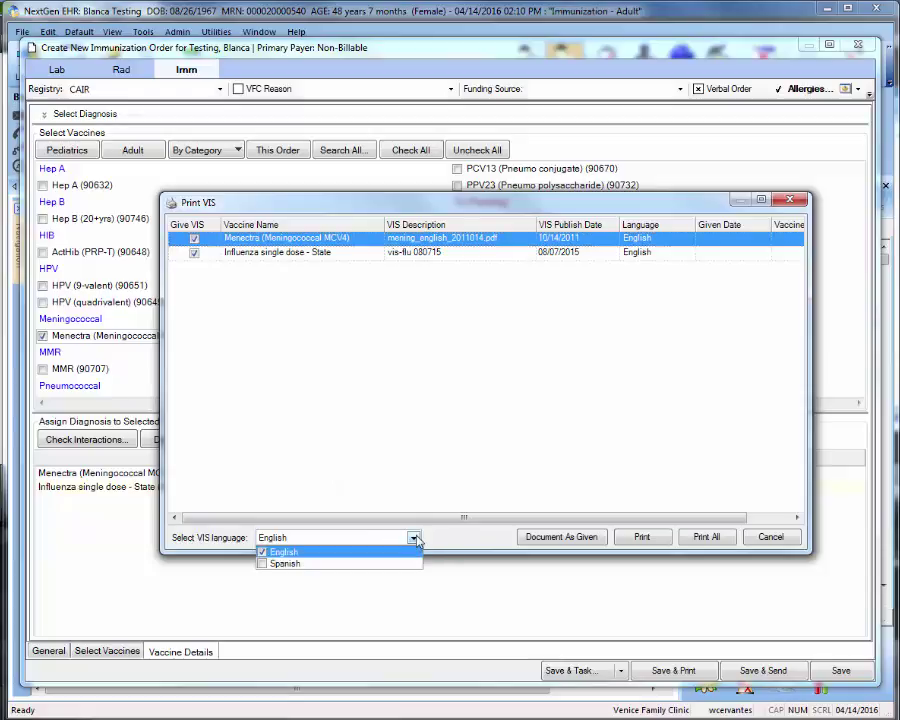
{"action": "left_click", "coordinate": [262, 552]}
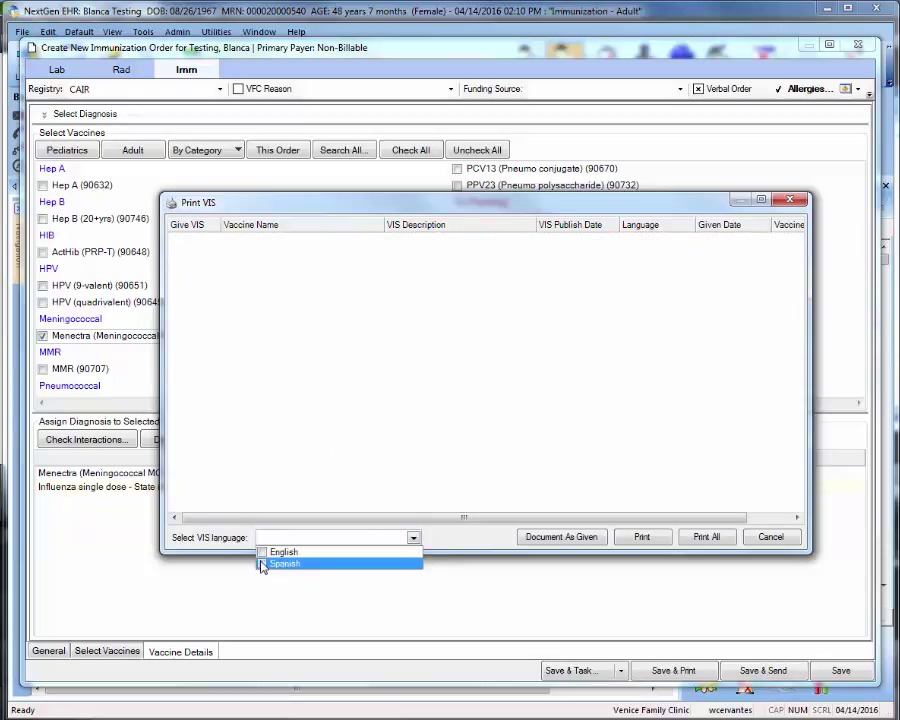
{"action": "left_click", "coordinate": [263, 564]}
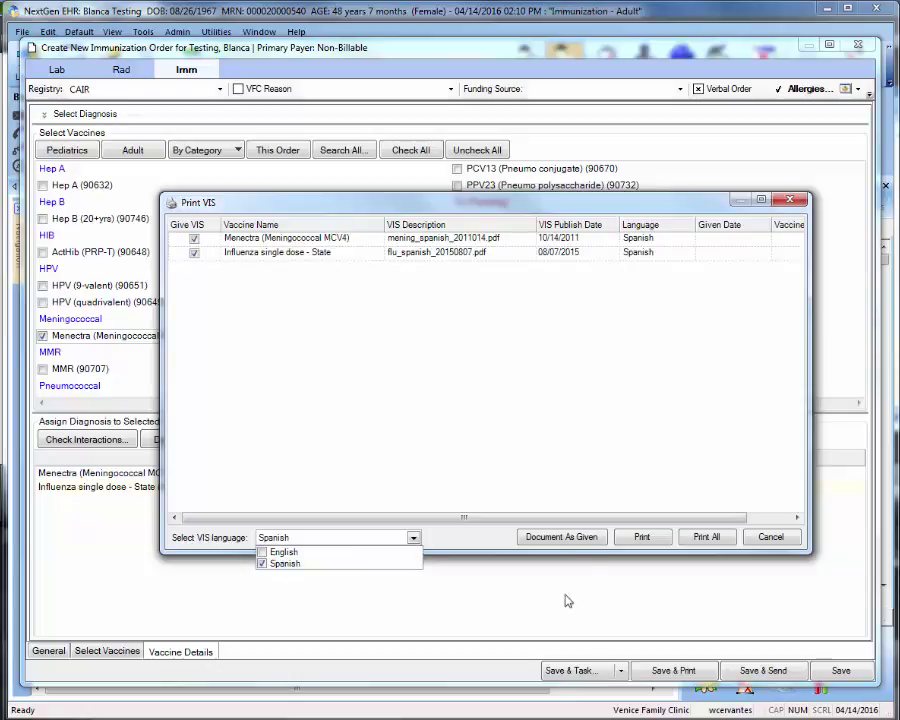
{"action": "left_click", "coordinate": [565, 543]}
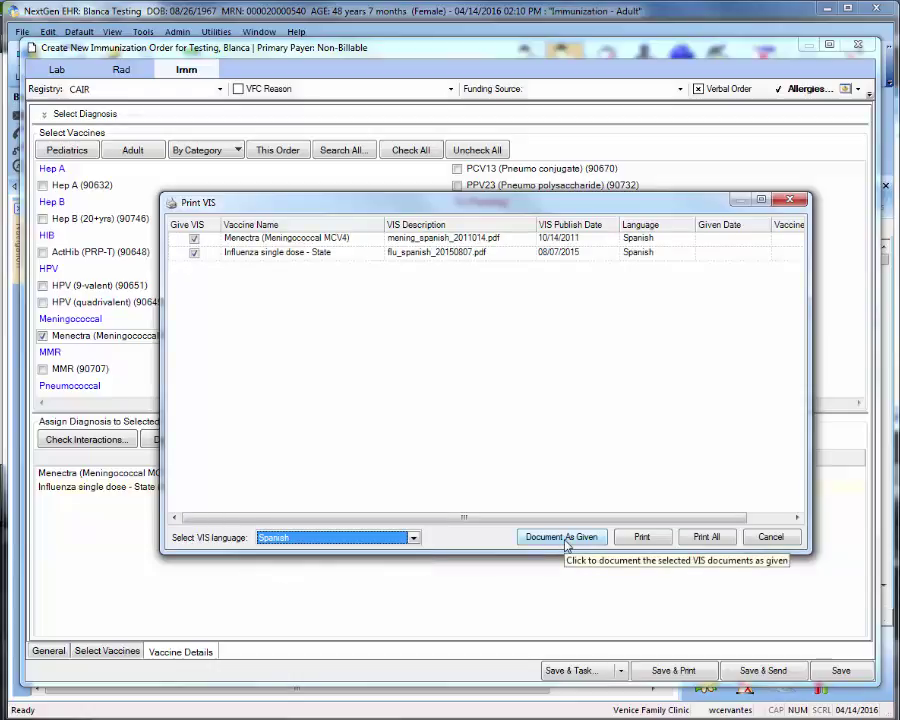
{"action": "left_click", "coordinate": [563, 537]}
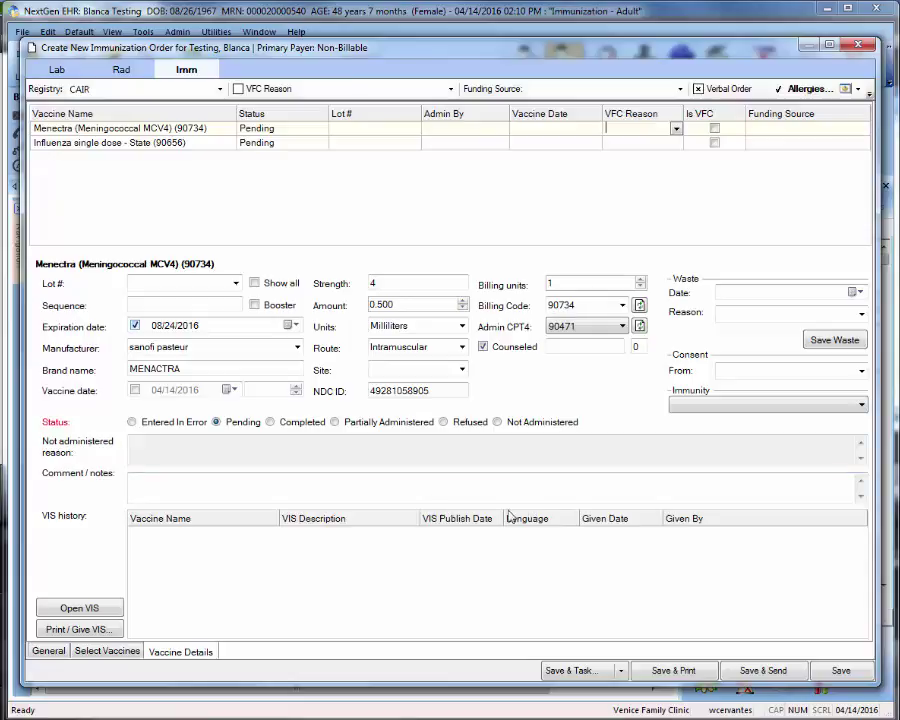
Set the VFC reason to Not VFC Eligible (Private/Pay Insurance) for Menectra and to State General Fund for the Influenza vaccine
{"action": "left_click", "coordinate": [201, 127]}
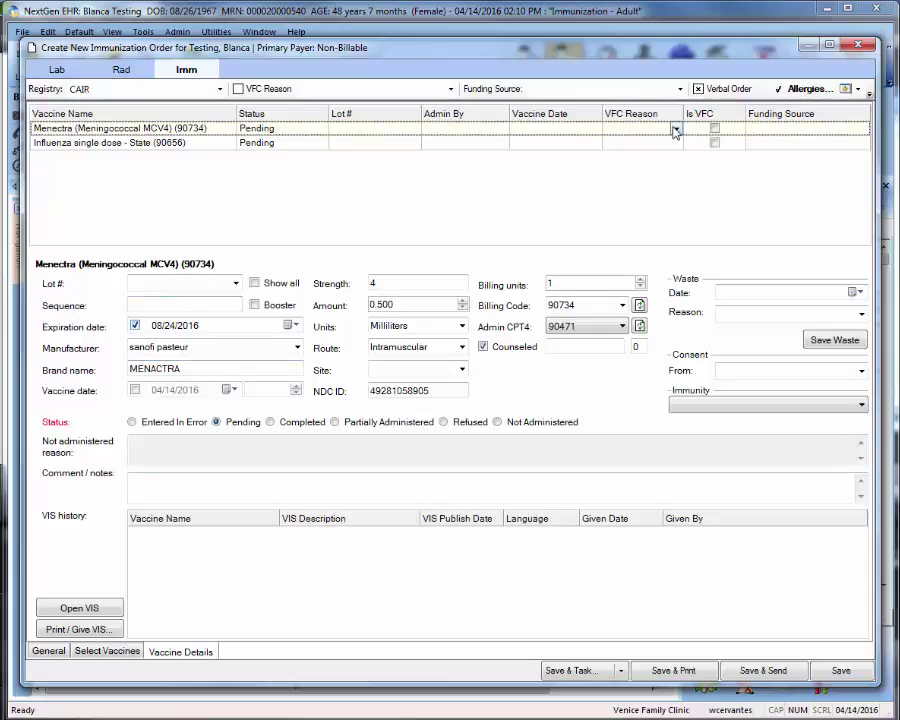
{"action": "left_click", "coordinate": [676, 131]}
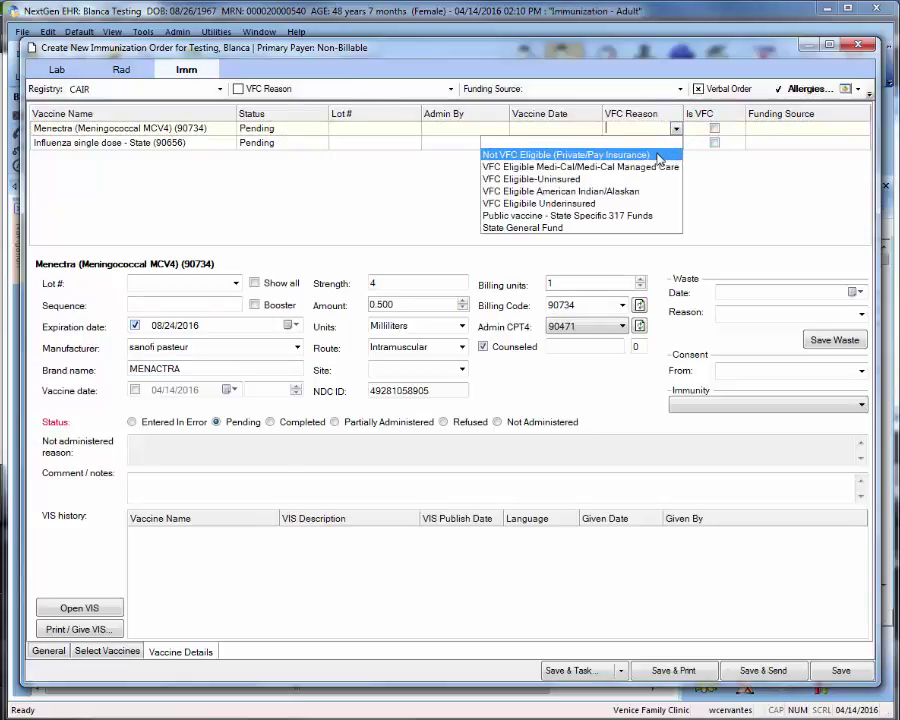
{"action": "left_click", "coordinate": [658, 156]}
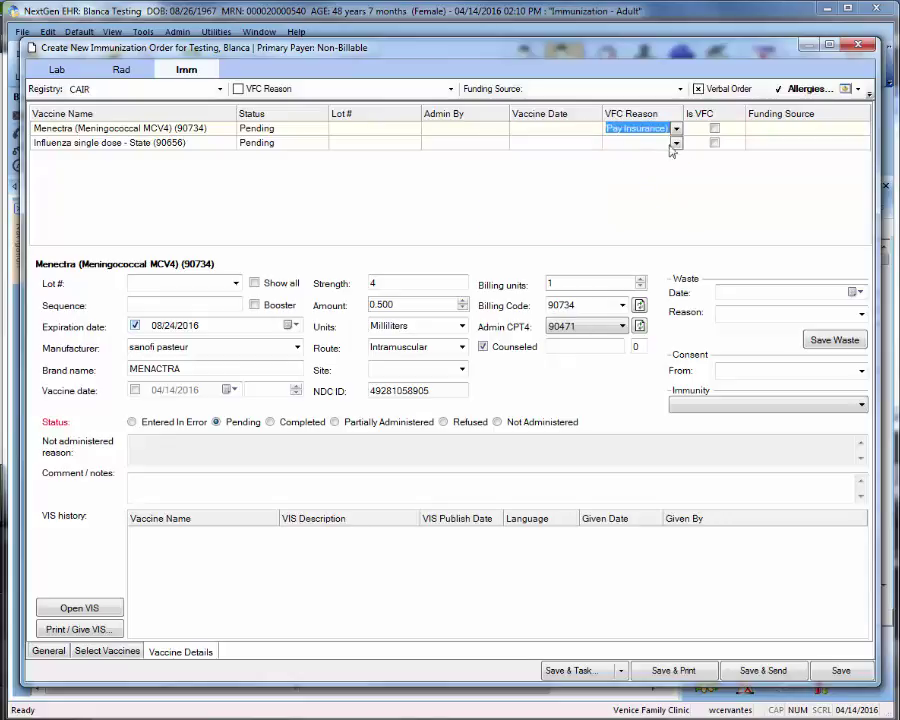
{"action": "left_click", "coordinate": [676, 145]}
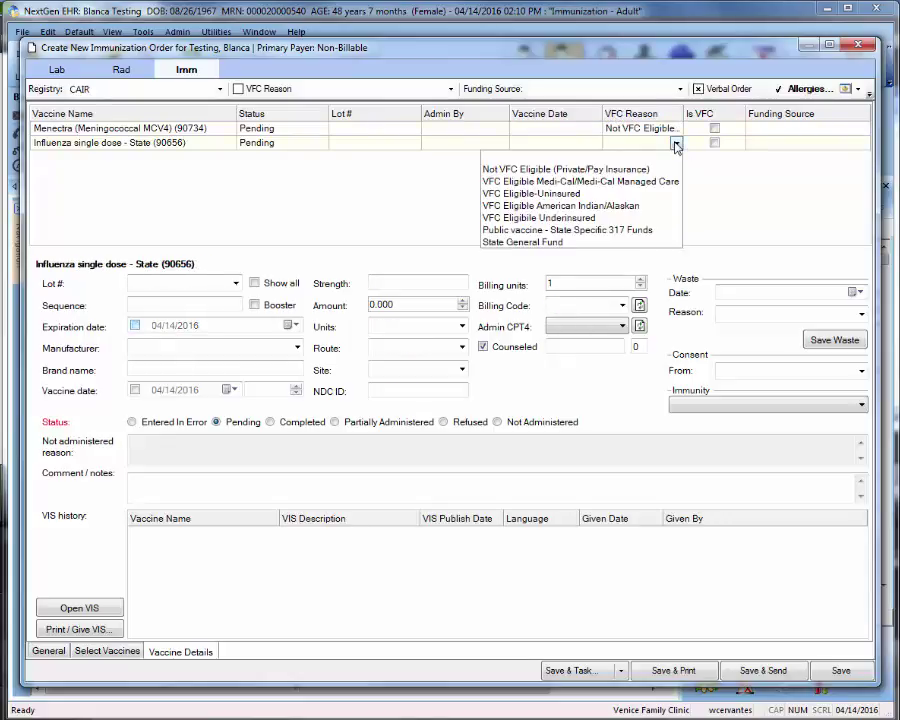
{"action": "left_click", "coordinate": [664, 243]}
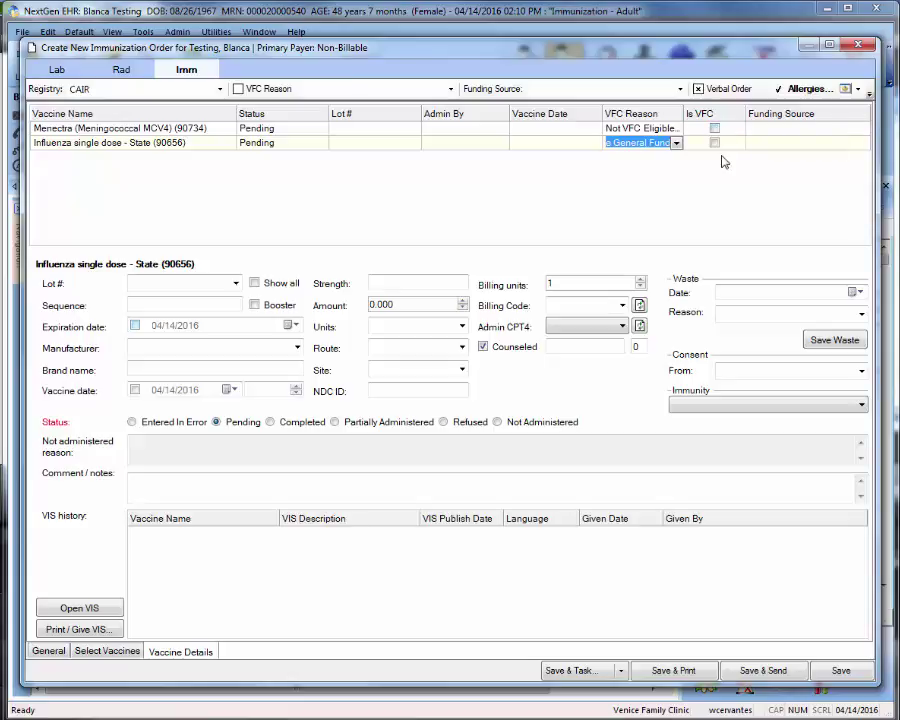
Complete the Menectra vaccine details with lot U5026CA, site Left Arm and consent from Mother
{"action": "left_click", "coordinate": [155, 130]}
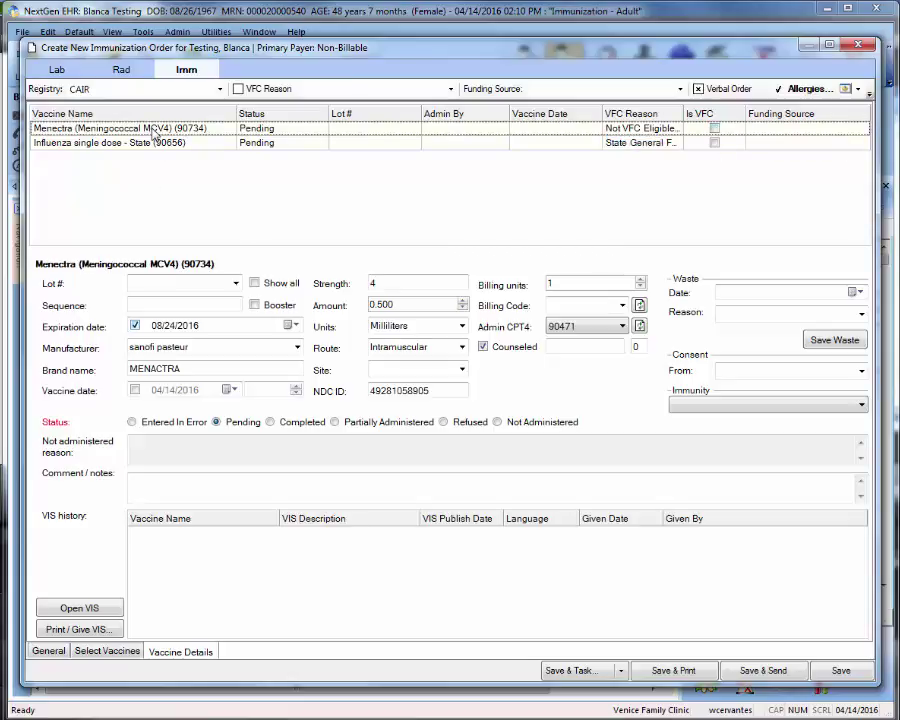
{"action": "left_click", "coordinate": [236, 285]}
{"action": "left_click", "coordinate": [232, 299]}
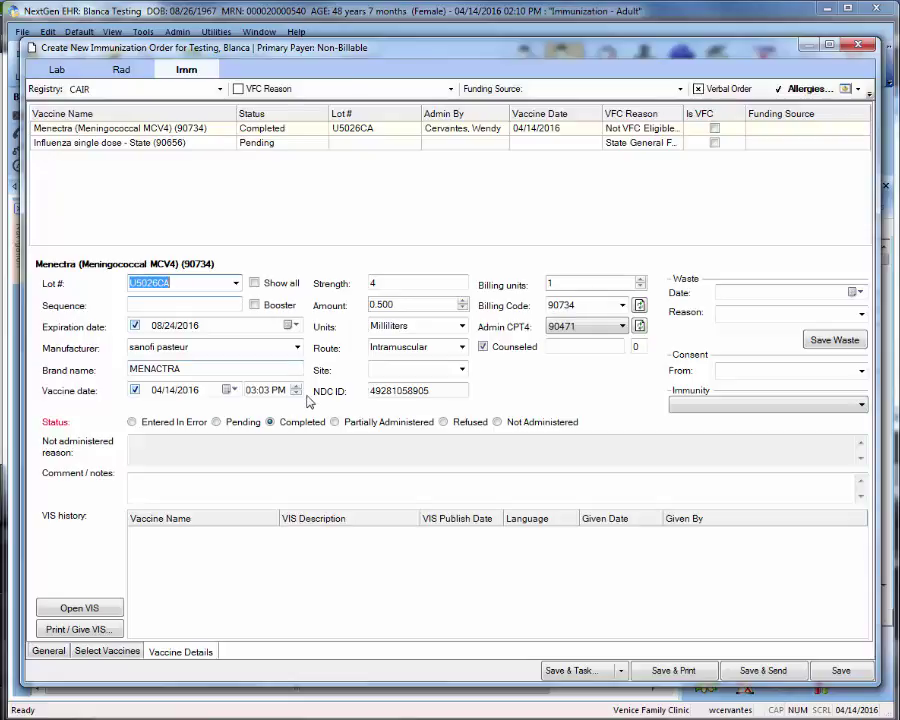
{"action": "left_click", "coordinate": [462, 371]}
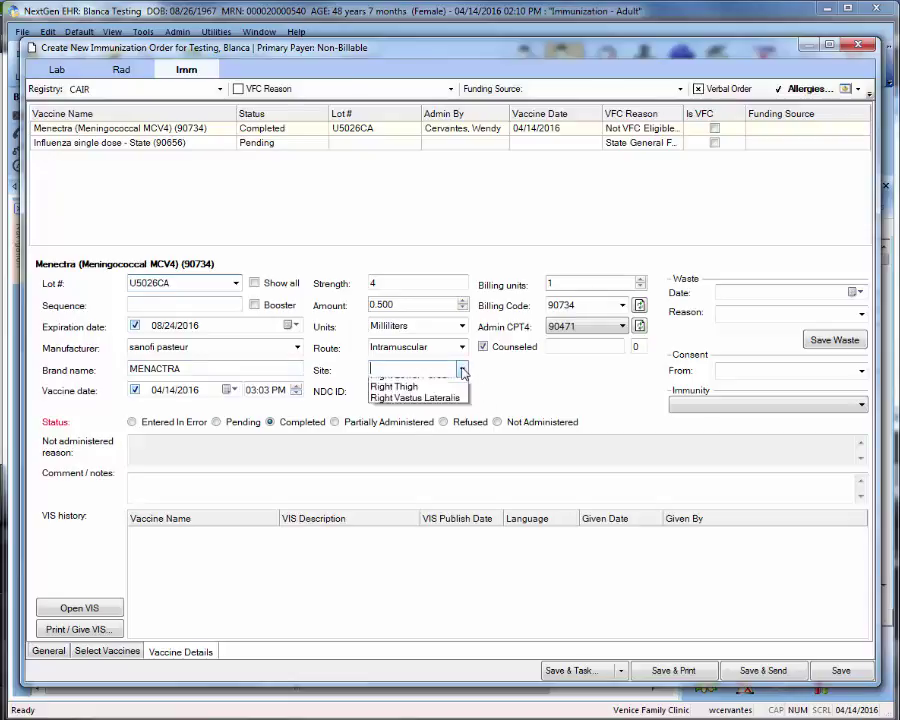
{"action": "left_click", "coordinate": [448, 380]}
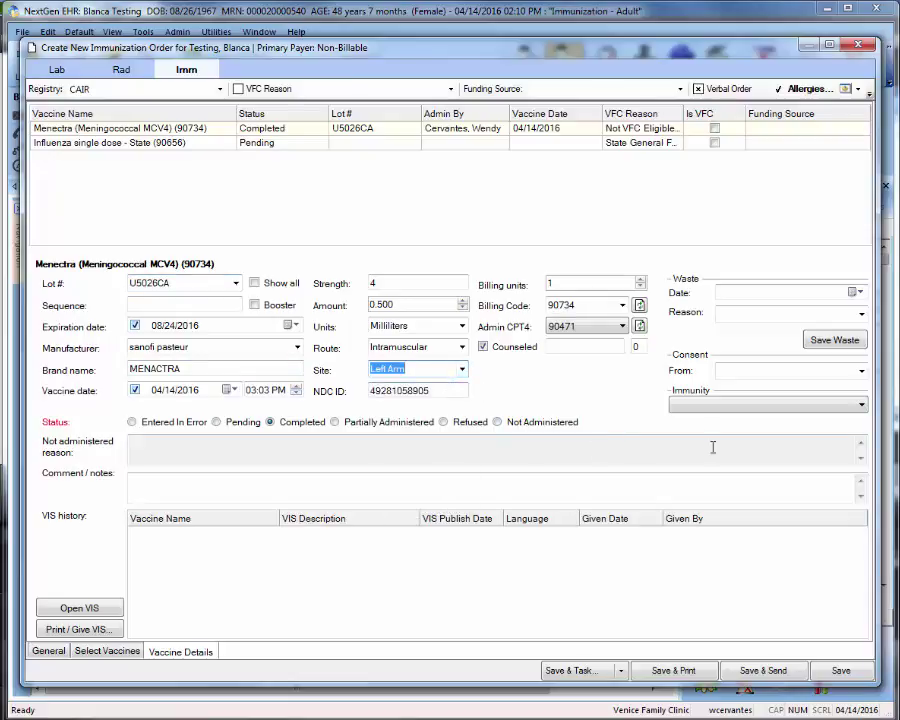
{"action": "left_click", "coordinate": [861, 371]}
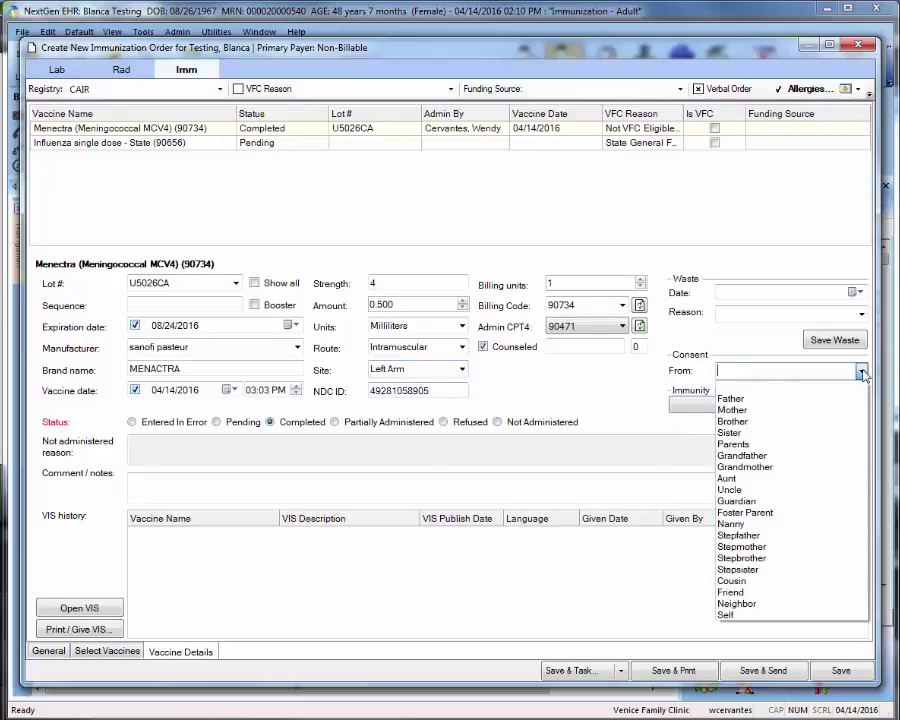
{"action": "left_click", "coordinate": [856, 411]}
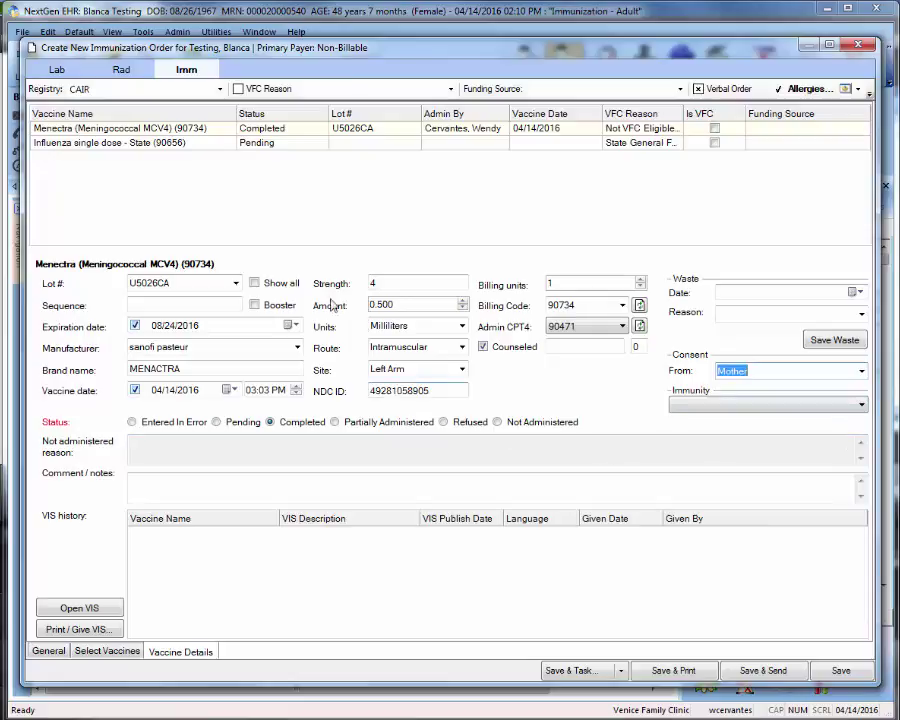
Complete the Influenza vaccine details with lot 157805, site Left Arm and consent from Mother, and save and send the order
{"action": "left_click", "coordinate": [90, 145]}
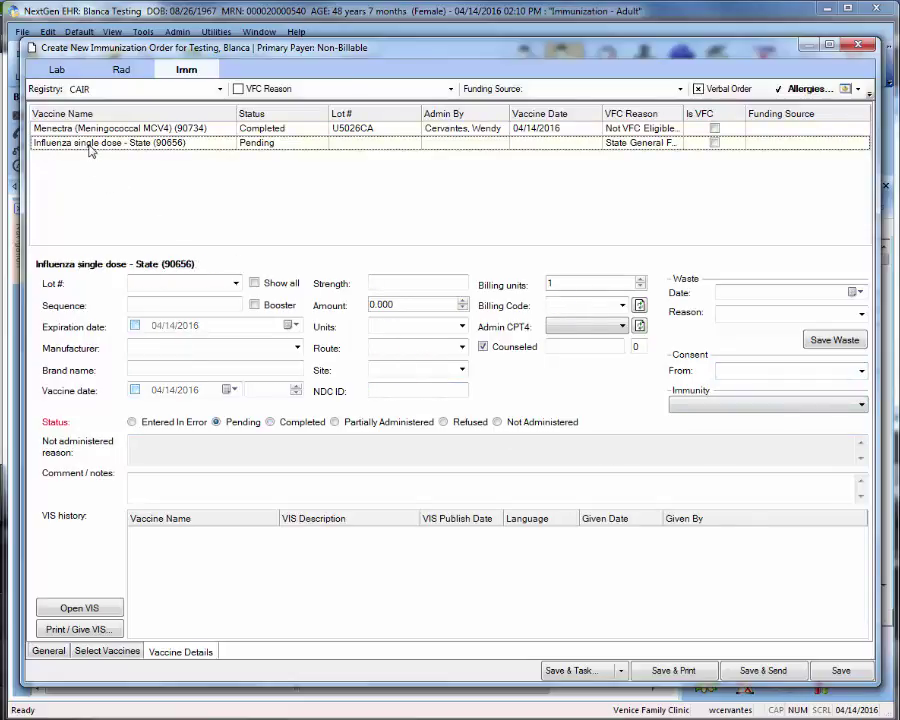
{"action": "left_click", "coordinate": [236, 284]}
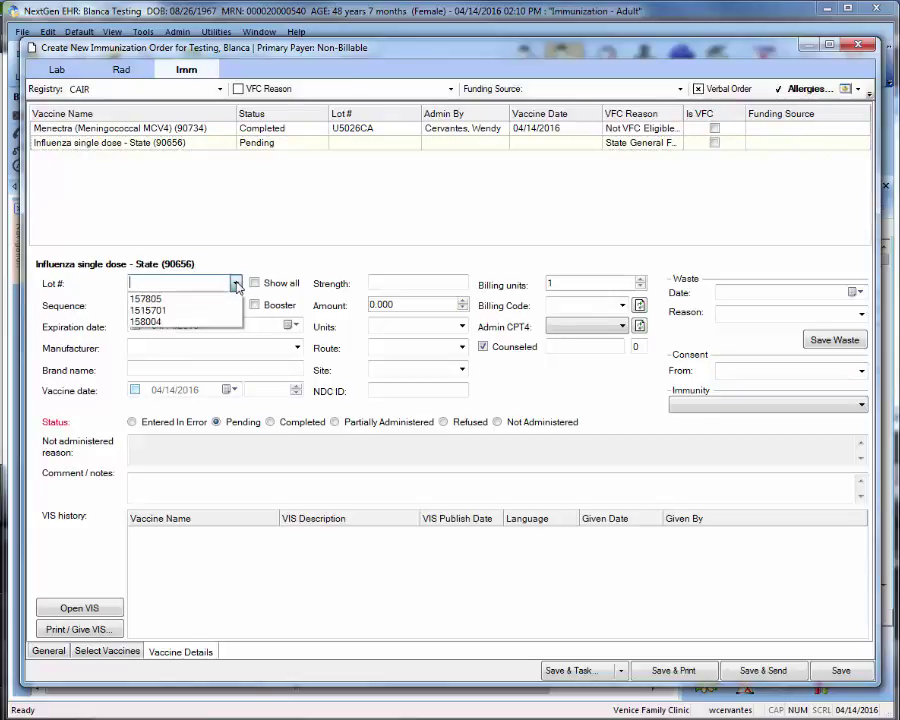
{"action": "left_click", "coordinate": [148, 298]}
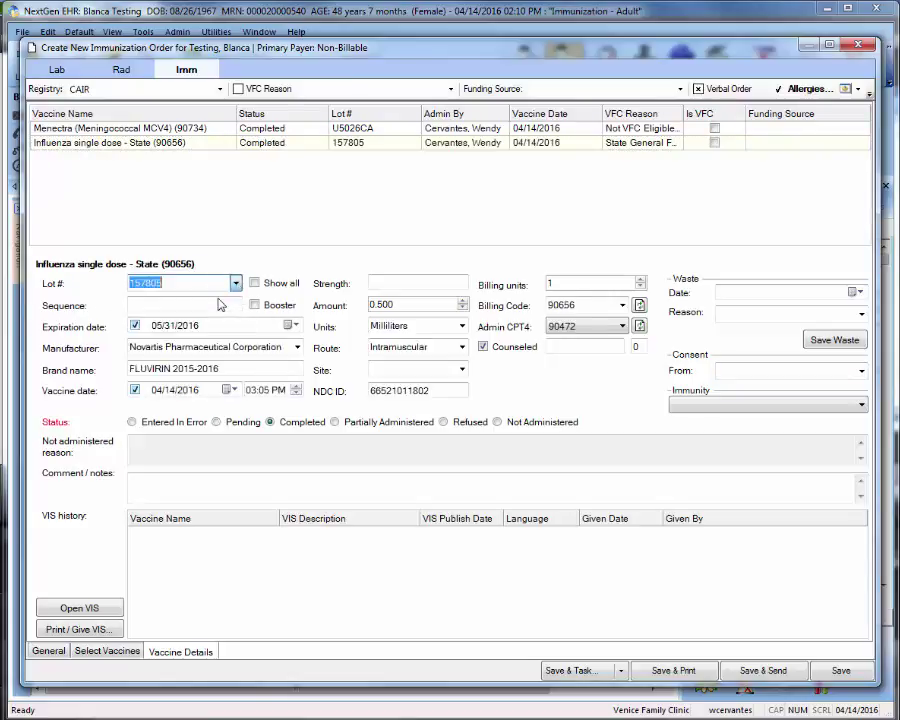
{"action": "left_click", "coordinate": [462, 371]}
{"action": "left_click", "coordinate": [455, 384]}
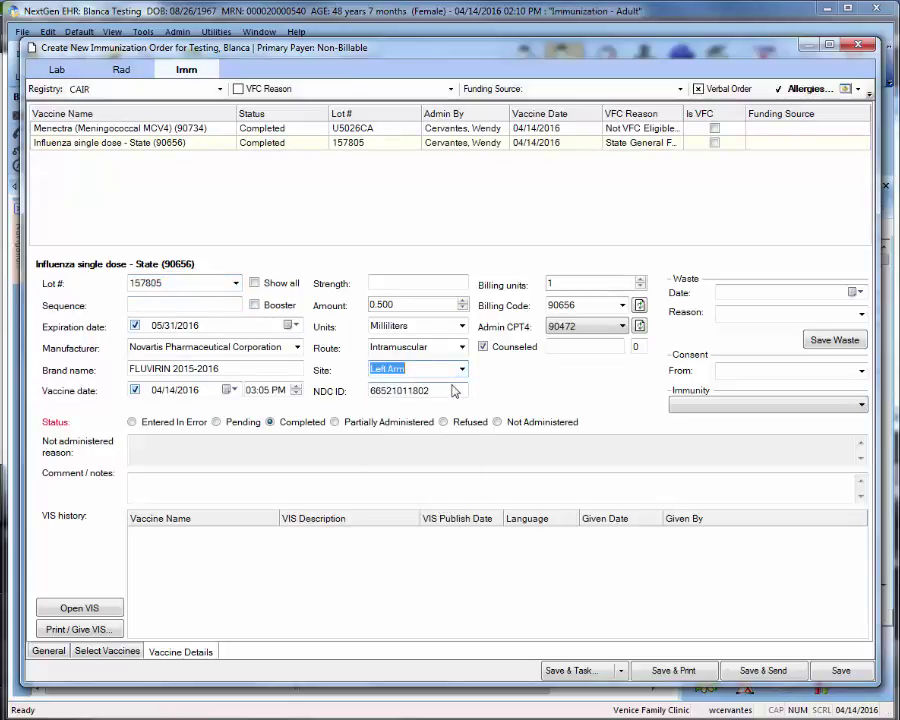
{"action": "left_click", "coordinate": [861, 371]}
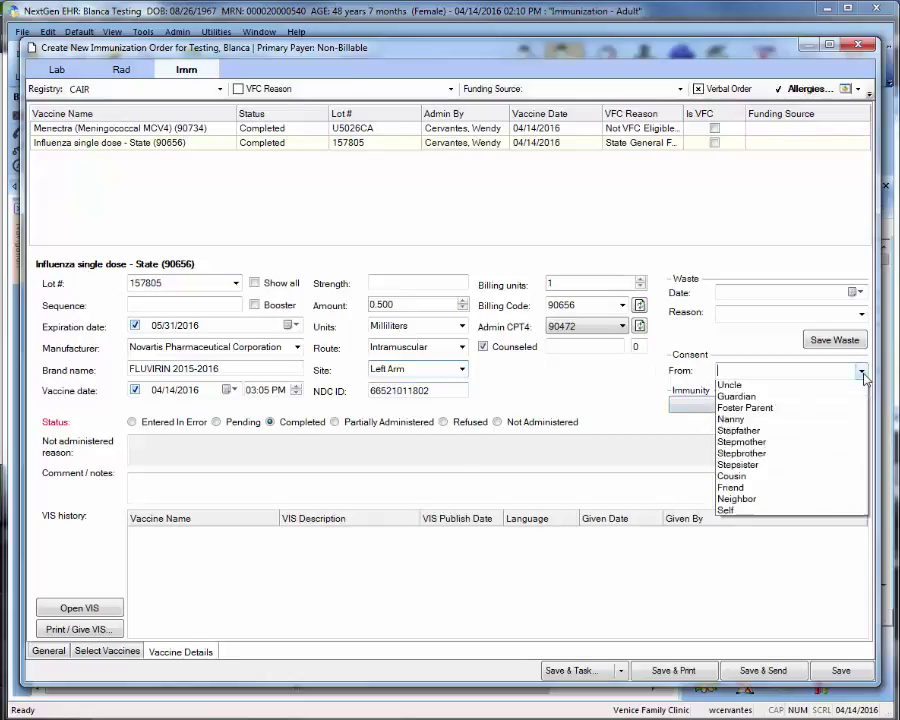
{"action": "left_click", "coordinate": [853, 410]}
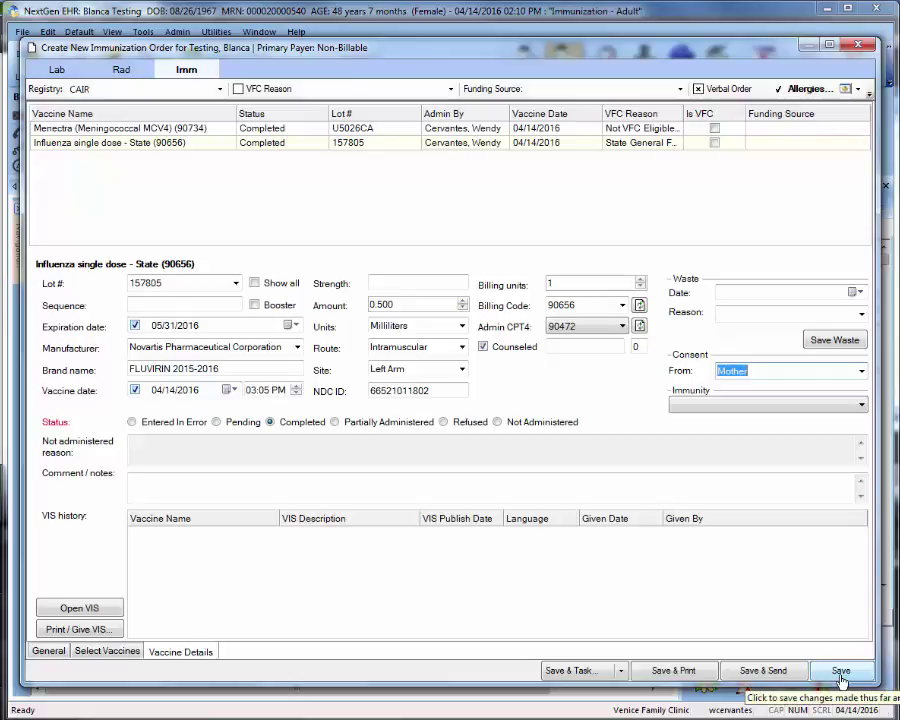
{"action": "left_click", "coordinate": [762, 671]}
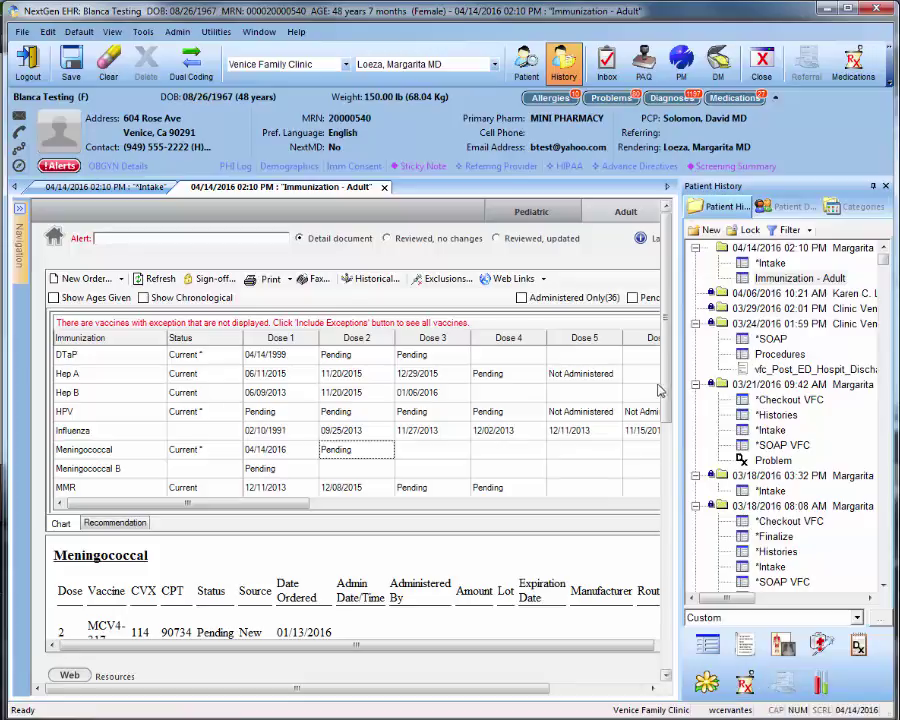
Generate the patient's Immunization Record document, and close it and the Immunization - Adult template, saving the template changes
{"action": "scroll", "coordinate": [672, 405], "scroll_direction": "down", "scroll_amount": 1}
{"action": "scroll", "coordinate": [672, 405], "scroll_direction": "down", "scroll_amount": 4}
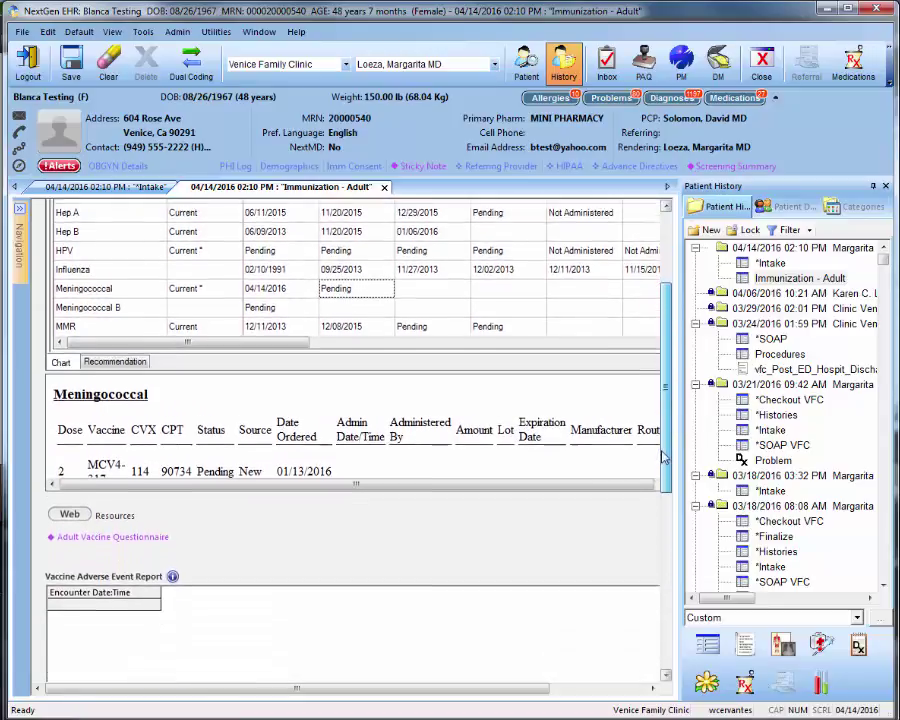
{"action": "left_click_drag", "start_coordinate": [546, 688], "coordinate": [640, 688]}
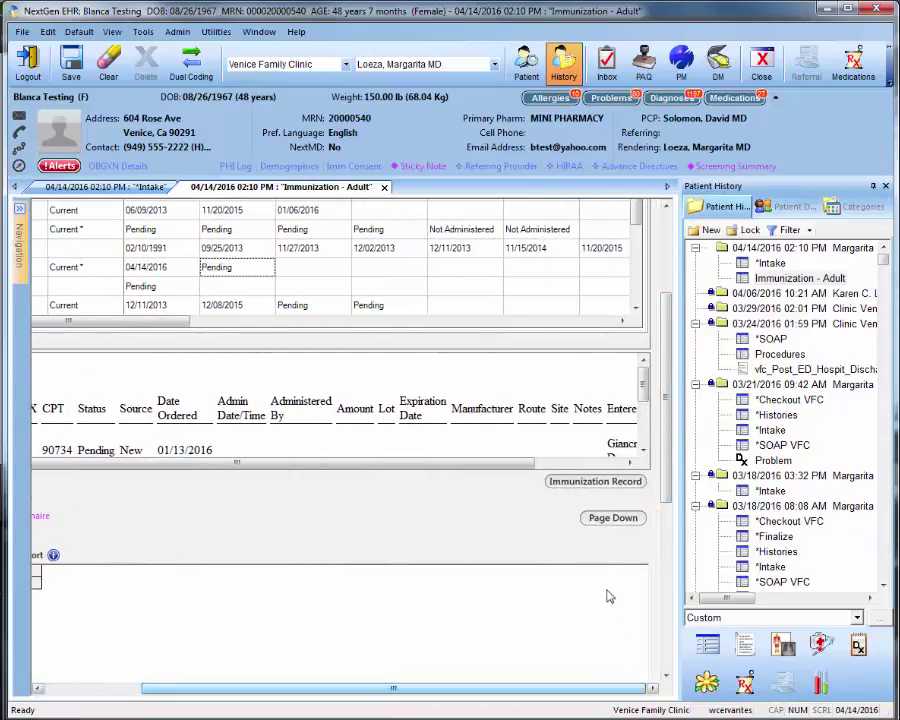
{"action": "left_click", "coordinate": [591, 483]}
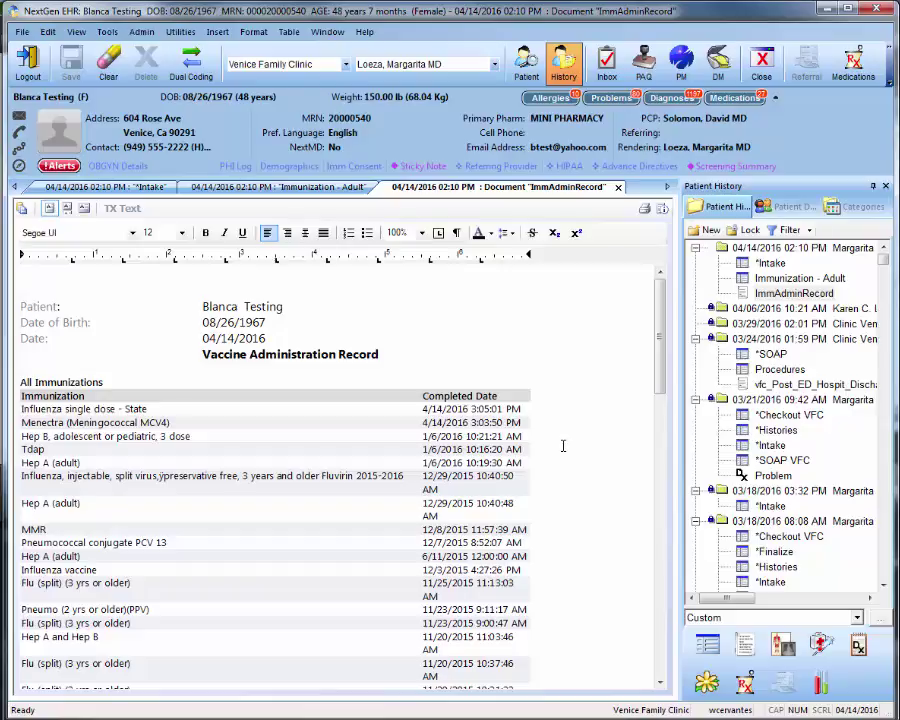
{"action": "left_click", "coordinate": [619, 188]}
{"action": "left_click", "coordinate": [383, 187]}
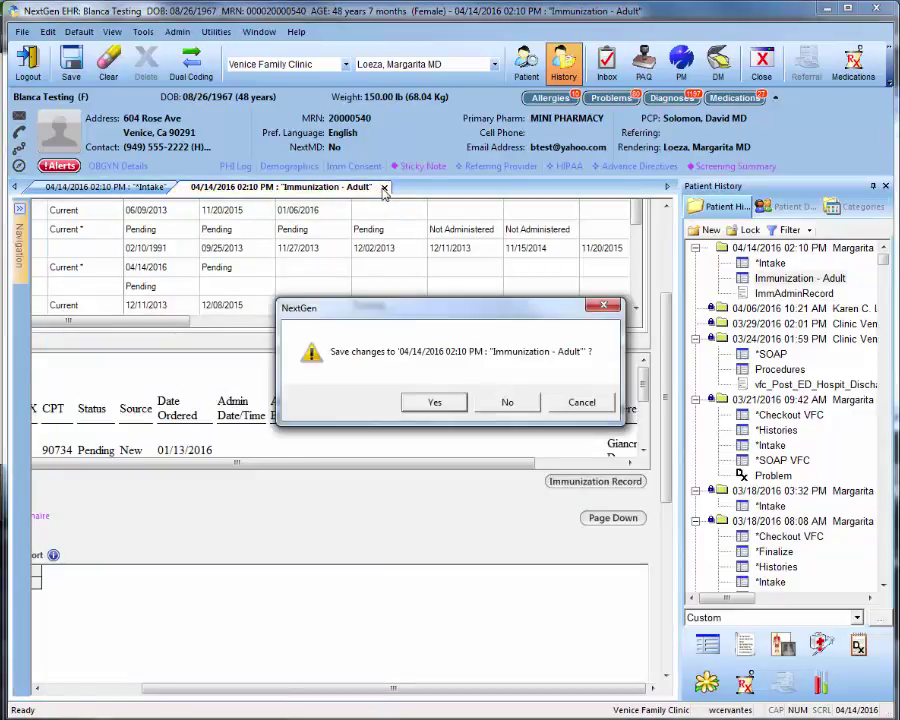
{"action": "left_click", "coordinate": [433, 402]}
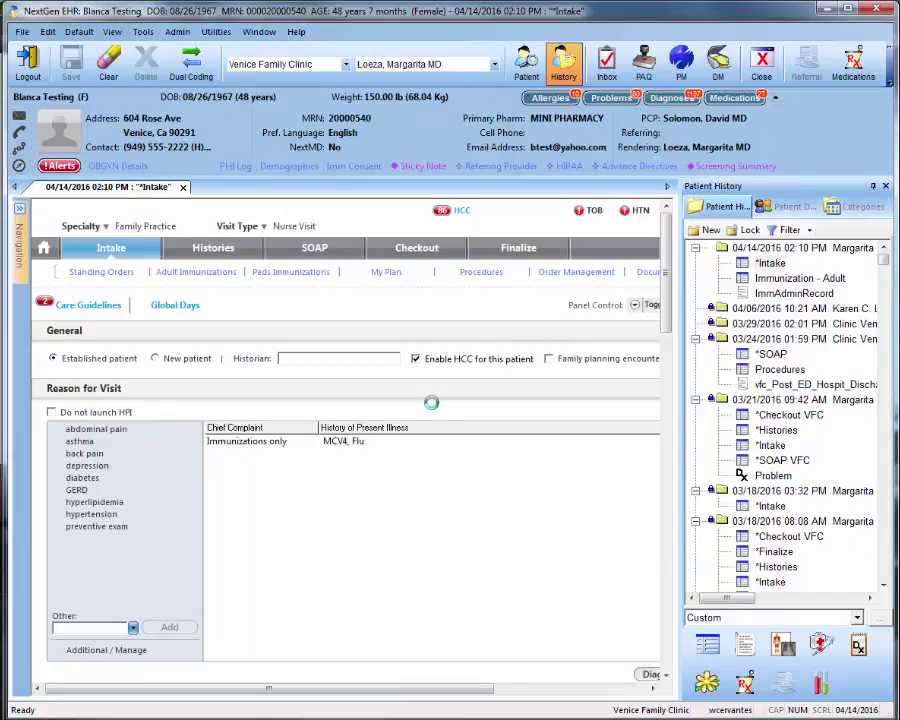
In the SOAP note, look up diagnosis code z23, add Encounter for immunization (Z23) to today's assessments, and save them
{"action": "left_click", "coordinate": [313, 251]}
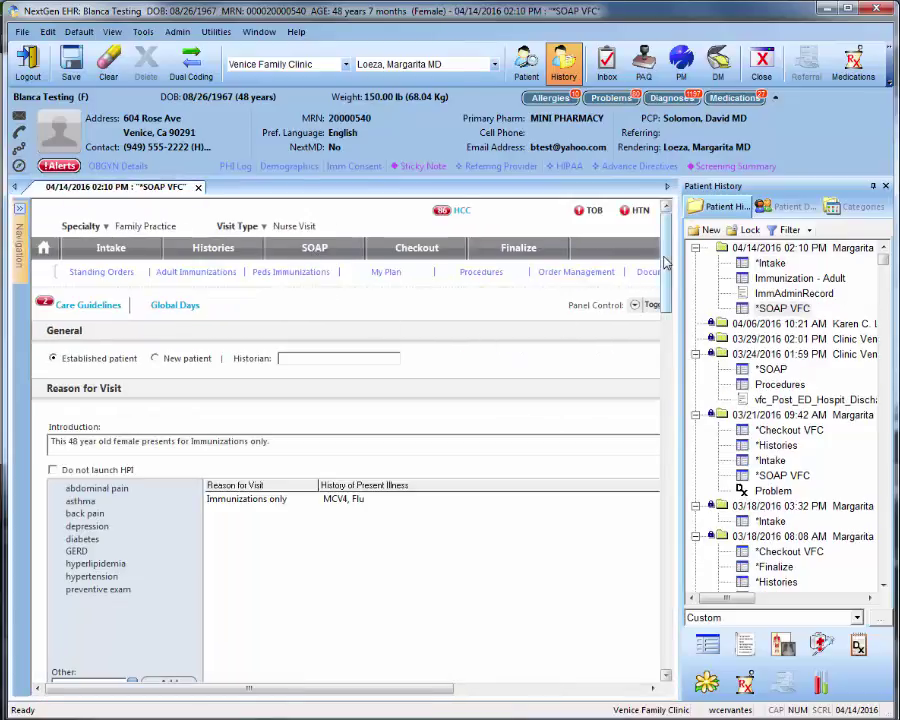
{"action": "scroll", "coordinate": [650, 320], "scroll_direction": "down", "scroll_amount": 5}
{"action": "left_click_drag", "start_coordinate": [650, 320], "coordinate": [653, 506]}
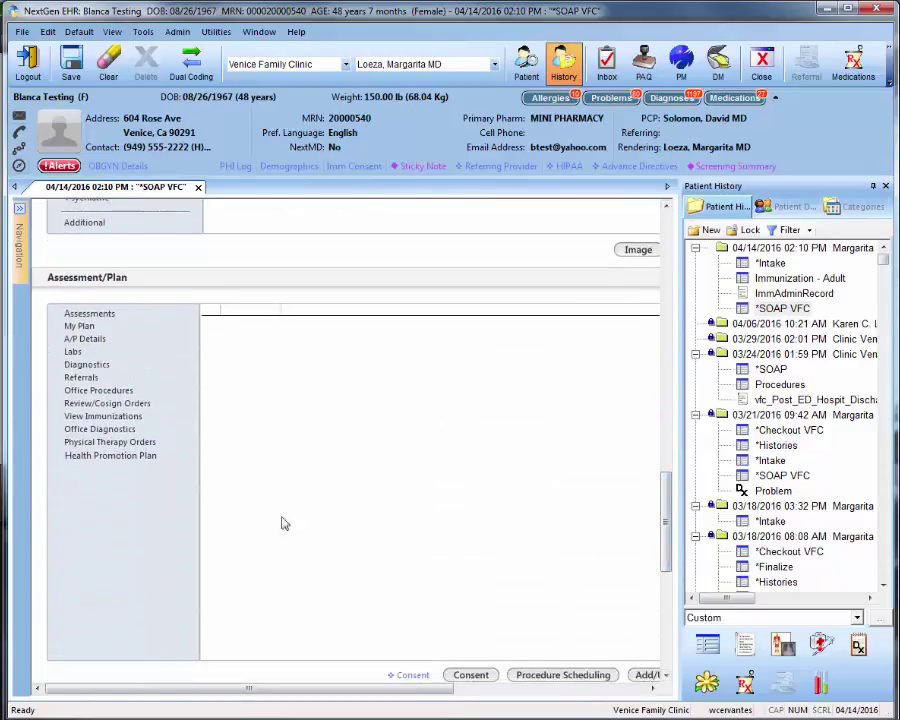
{"action": "left_click", "coordinate": [89, 318]}
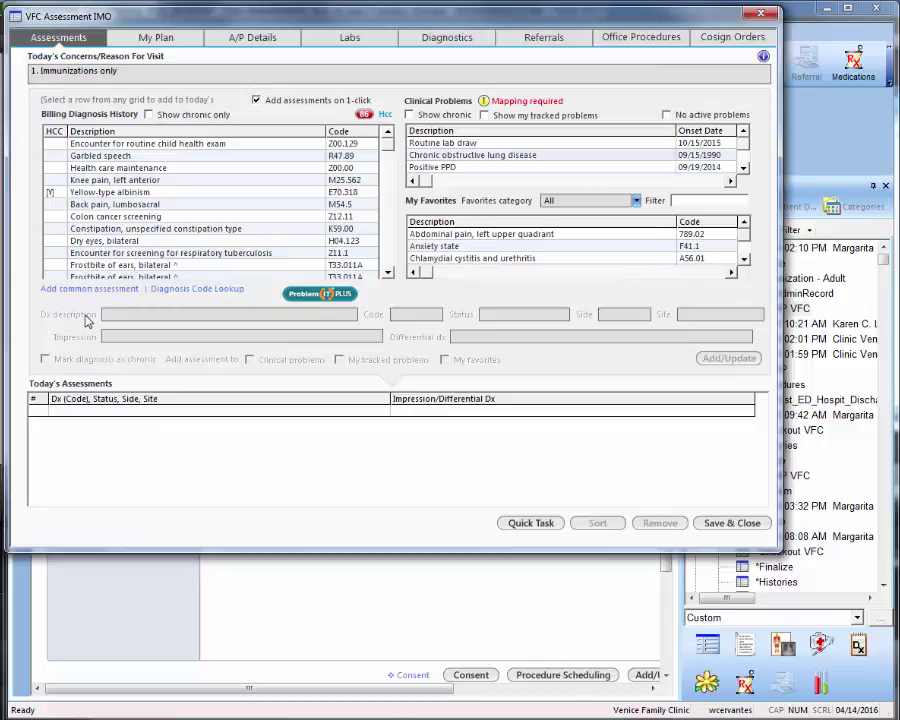
{"action": "left_click", "coordinate": [184, 290]}
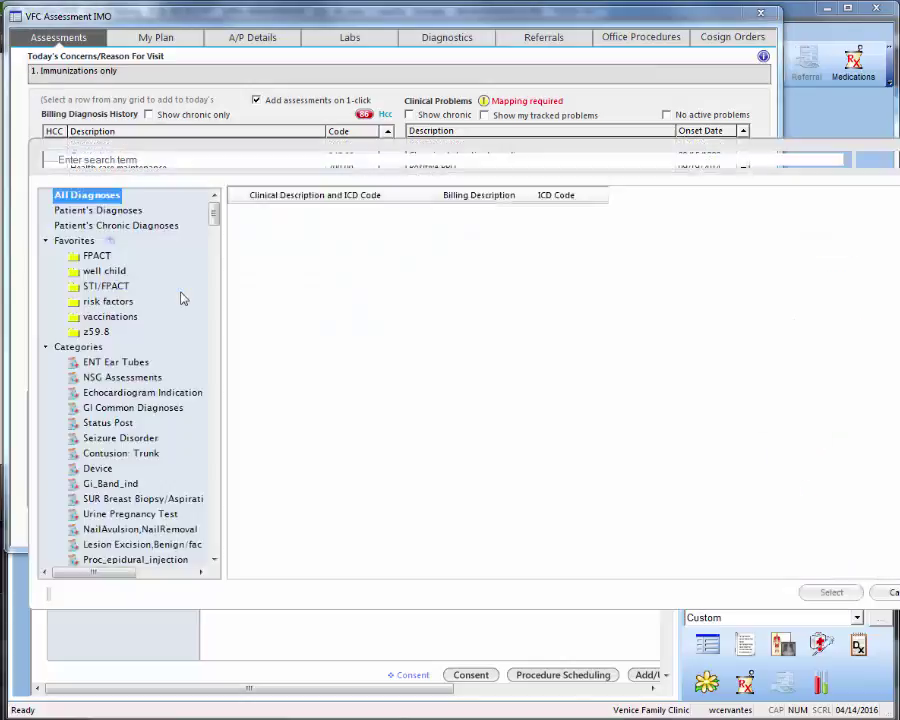
{"action": "type", "text": "z23"}
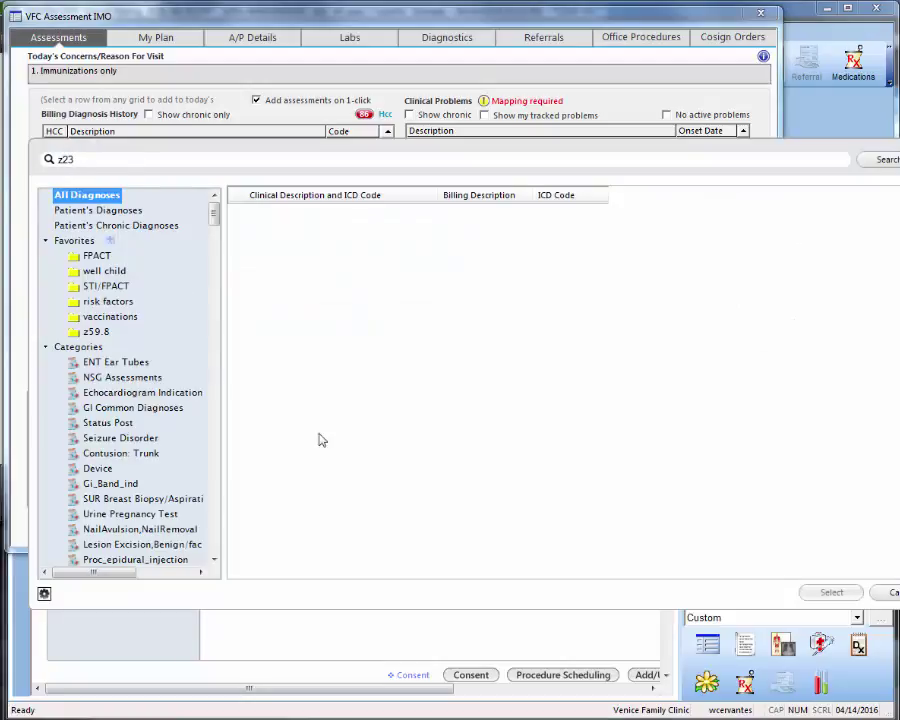
{"action": "left_click", "coordinate": [889, 168]}
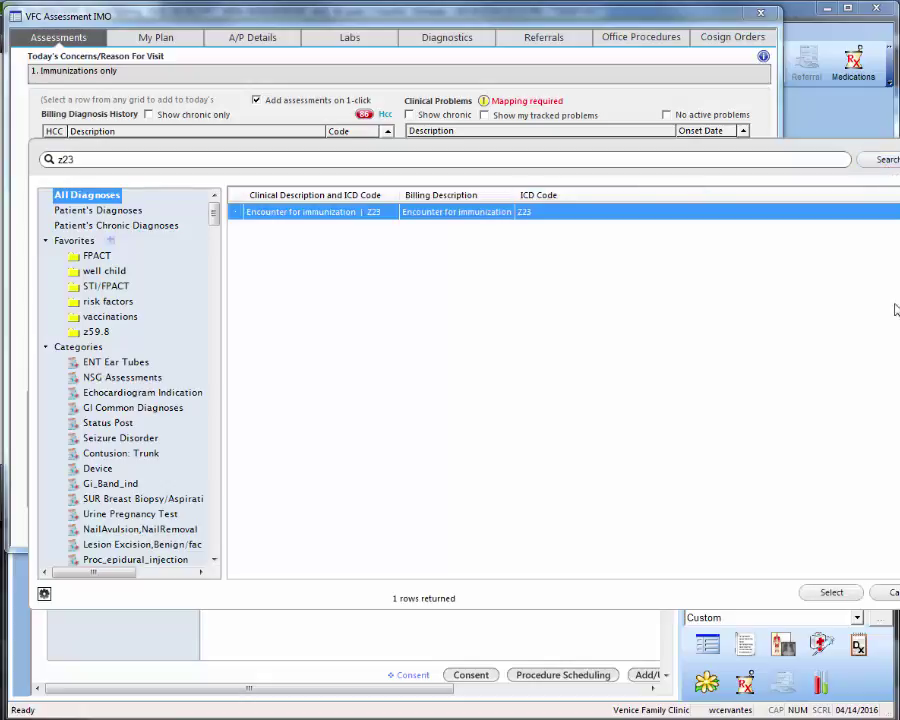
{"action": "left_click", "coordinate": [831, 593]}
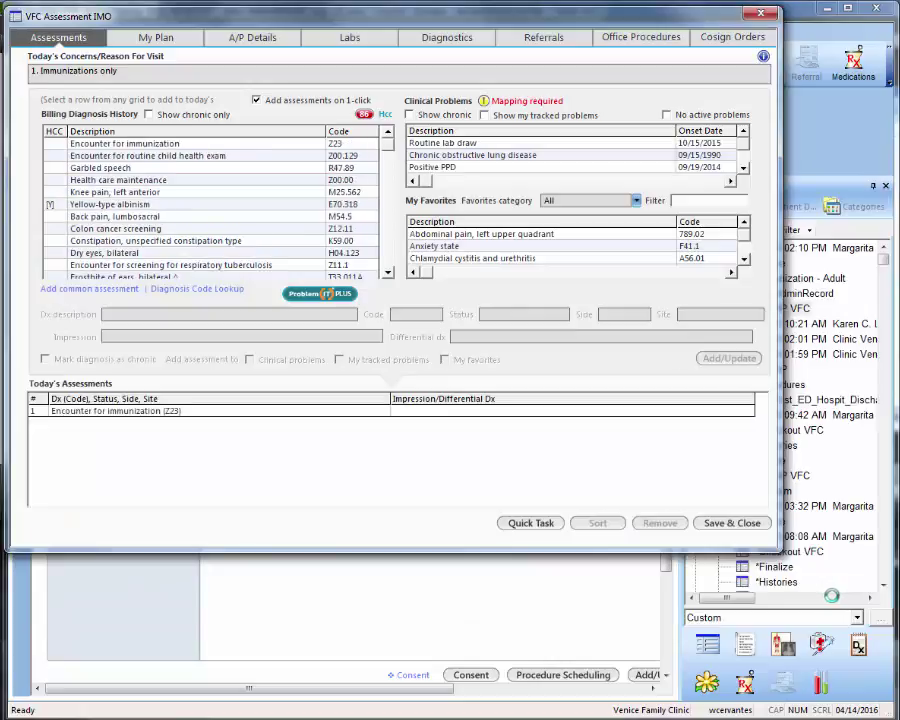
{"action": "left_click", "coordinate": [731, 523]}
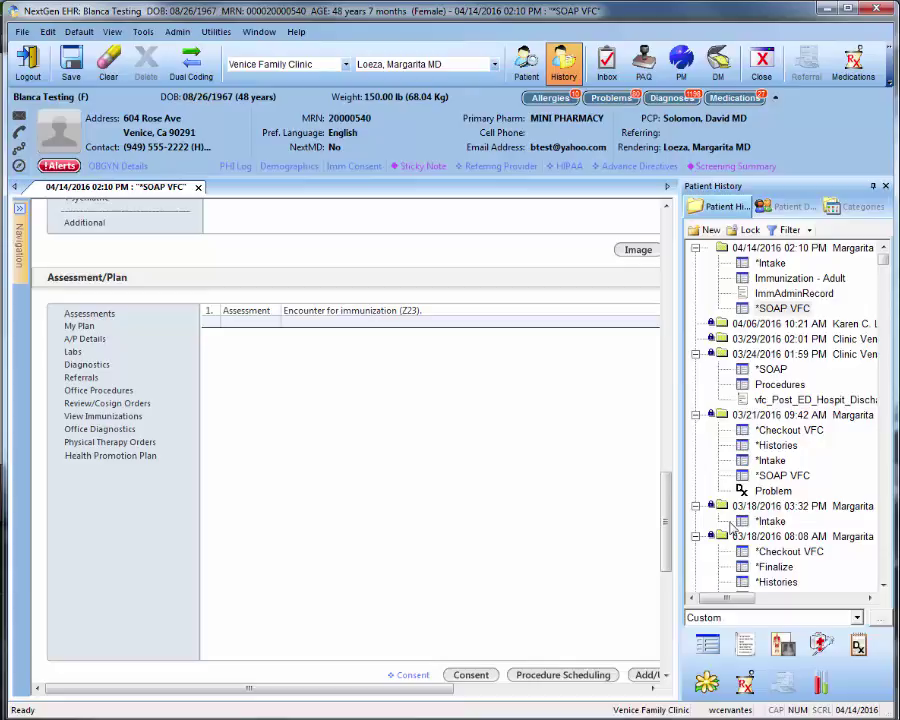
Go through Checkout to Finalize and submit the visit to the supervising physician for review, with the rendering physician as task recipient
{"action": "scroll", "coordinate": [670, 520], "scroll_direction": "up", "scroll_amount": 7}
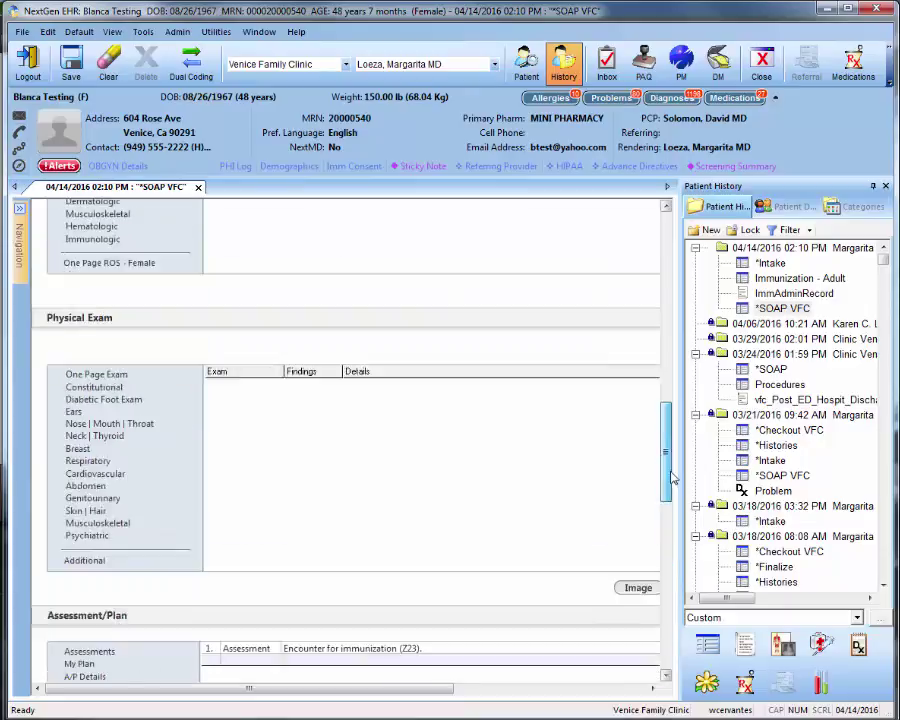
{"action": "scroll", "coordinate": [672, 468], "scroll_direction": "up", "scroll_amount": 10}
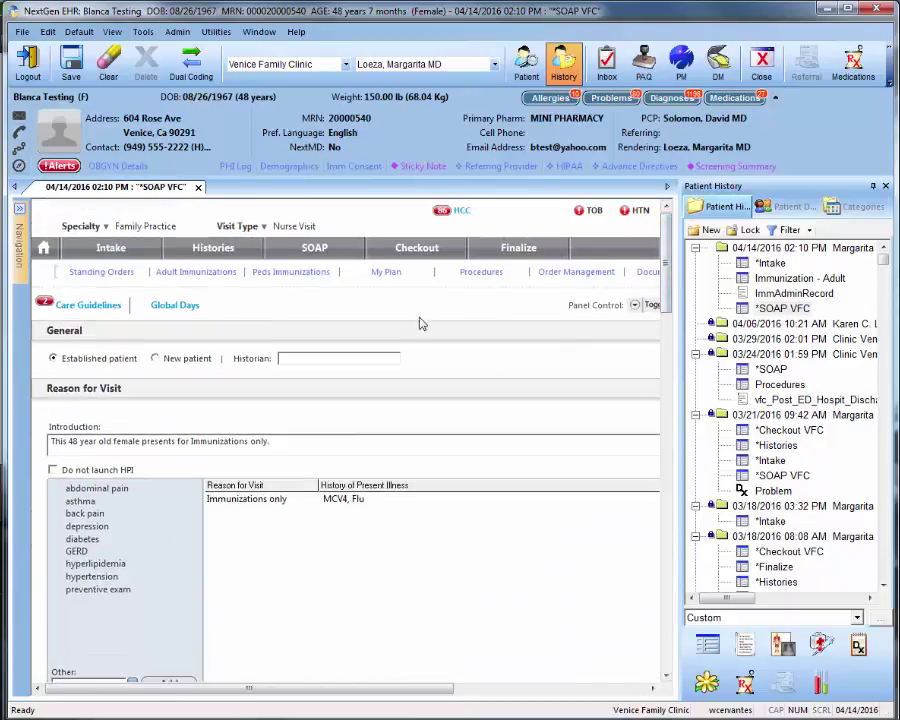
{"action": "left_click", "coordinate": [409, 250]}
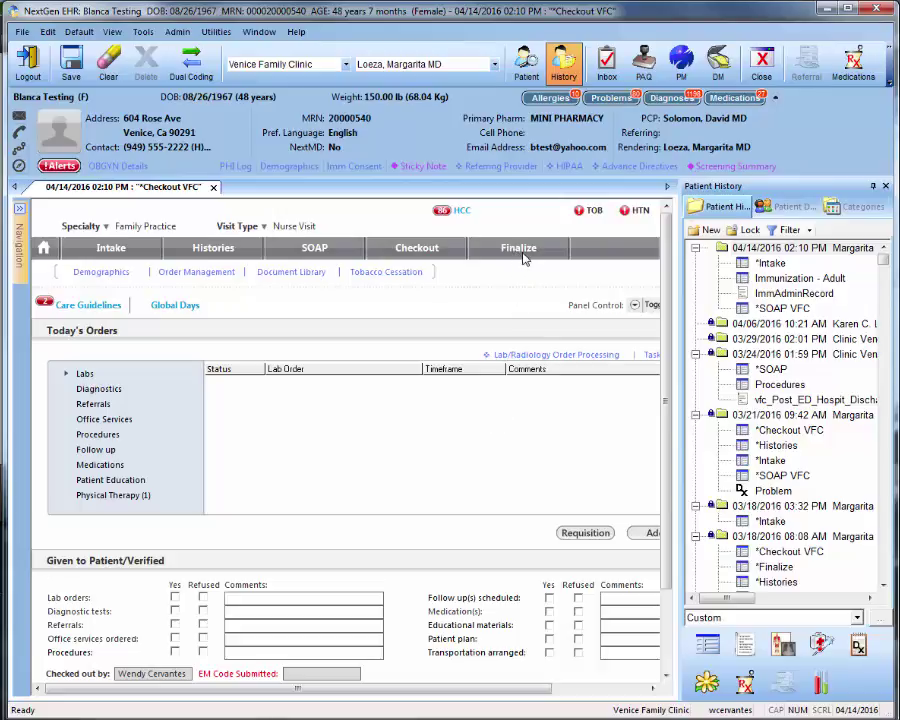
{"action": "left_click", "coordinate": [520, 250]}
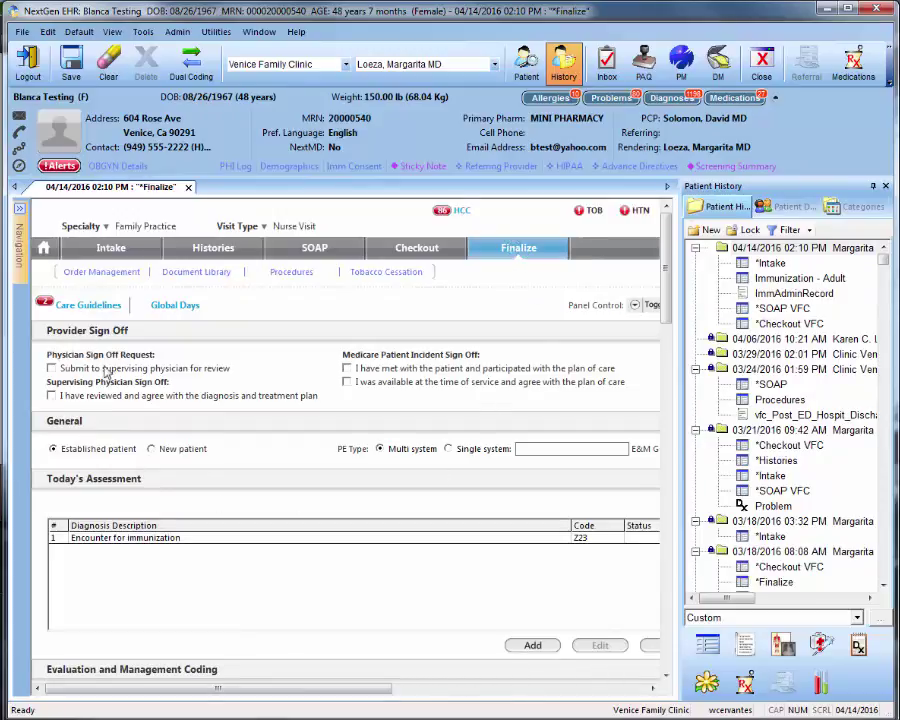
{"action": "left_click", "coordinate": [52, 369]}
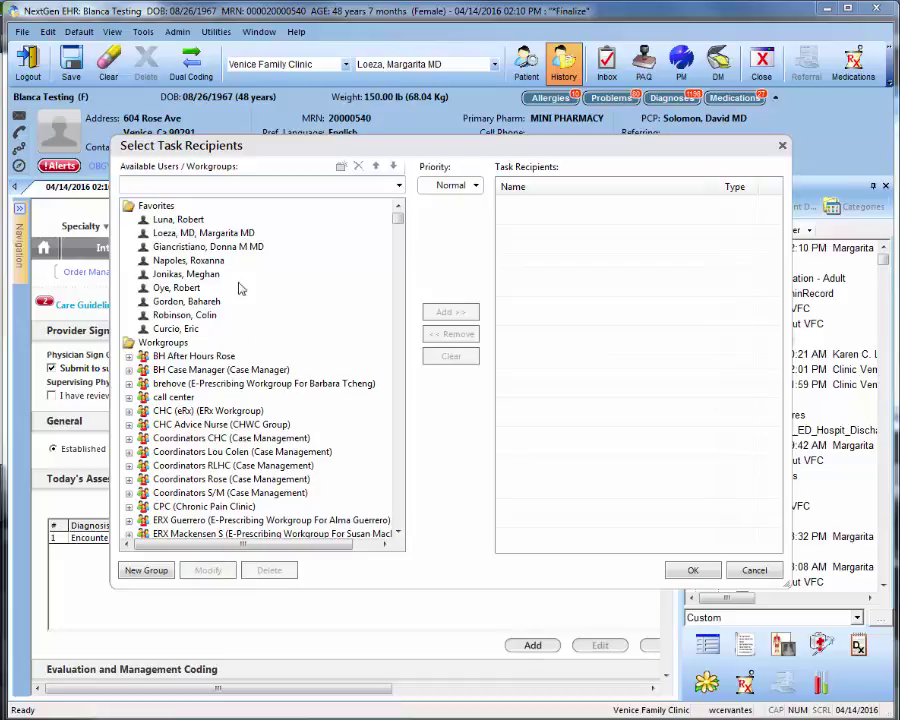
{"action": "left_click", "coordinate": [212, 233]}
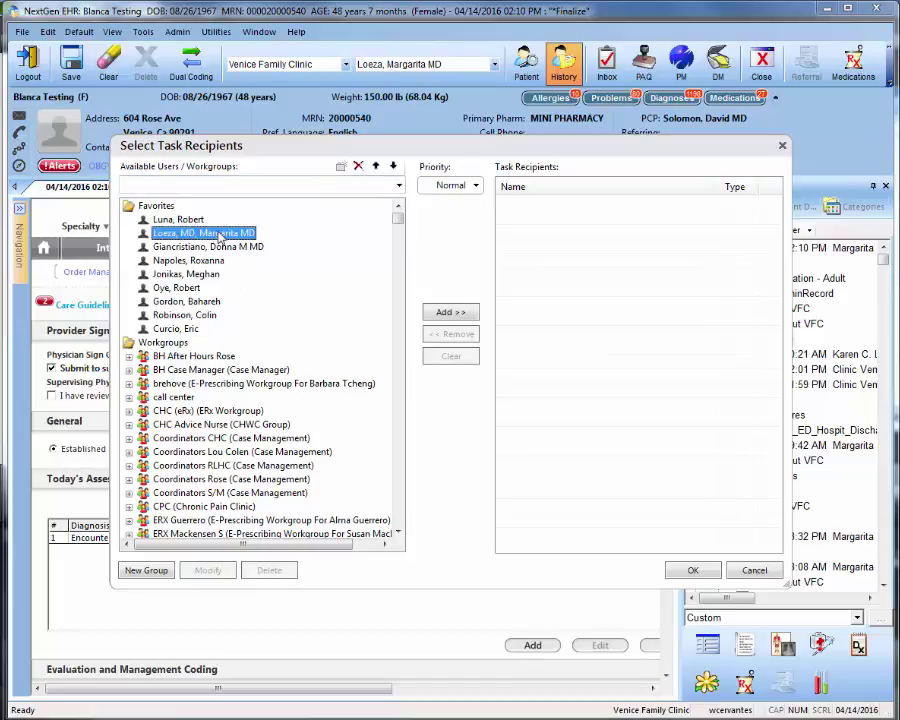
{"action": "left_click", "coordinate": [448, 311]}
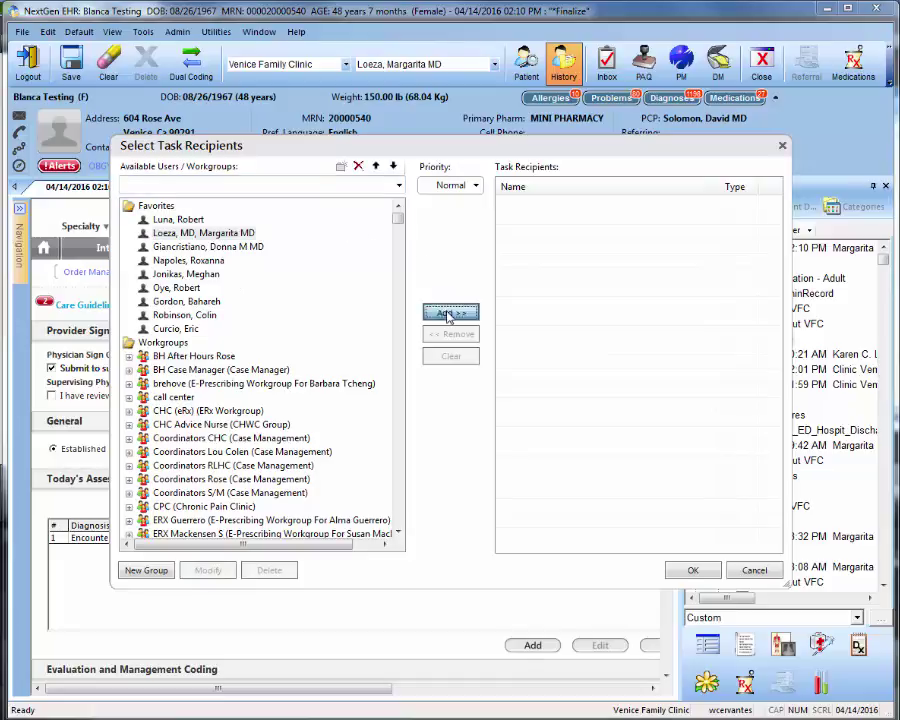
{"action": "left_click", "coordinate": [692, 569]}
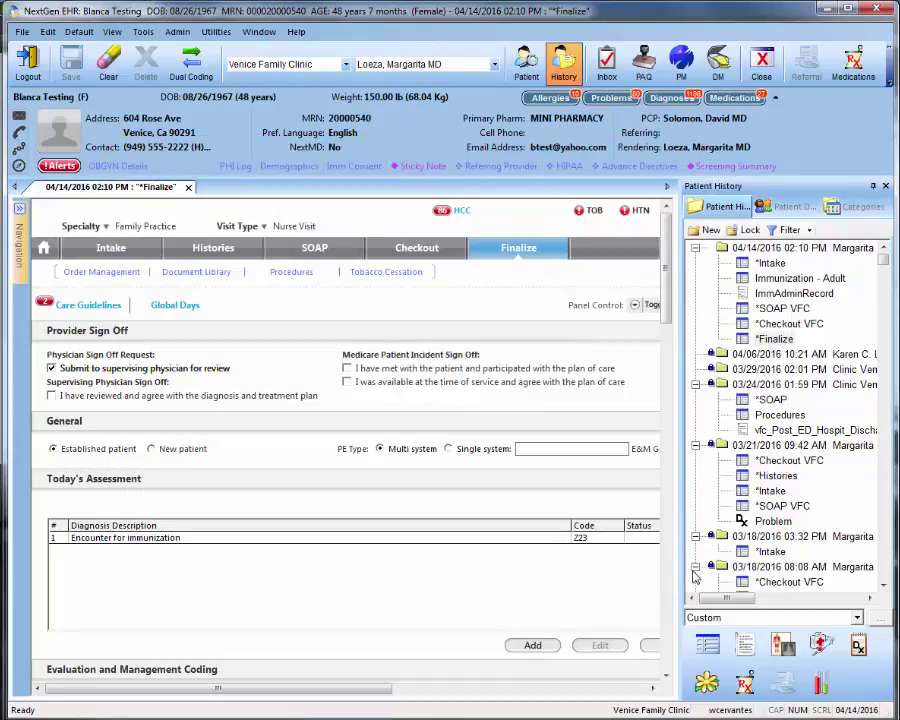